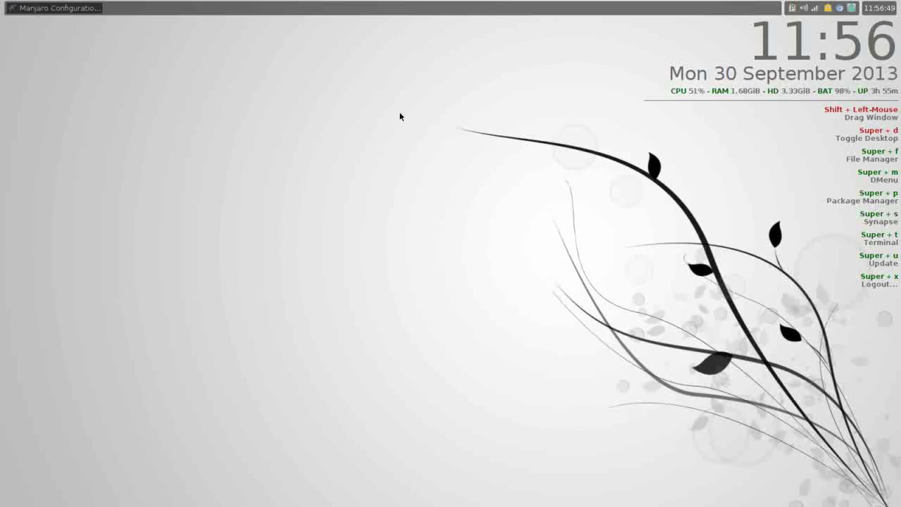
Step: Browse the Openbox desktop menu's categories, opening and closing it several times
right_click(407, 31)
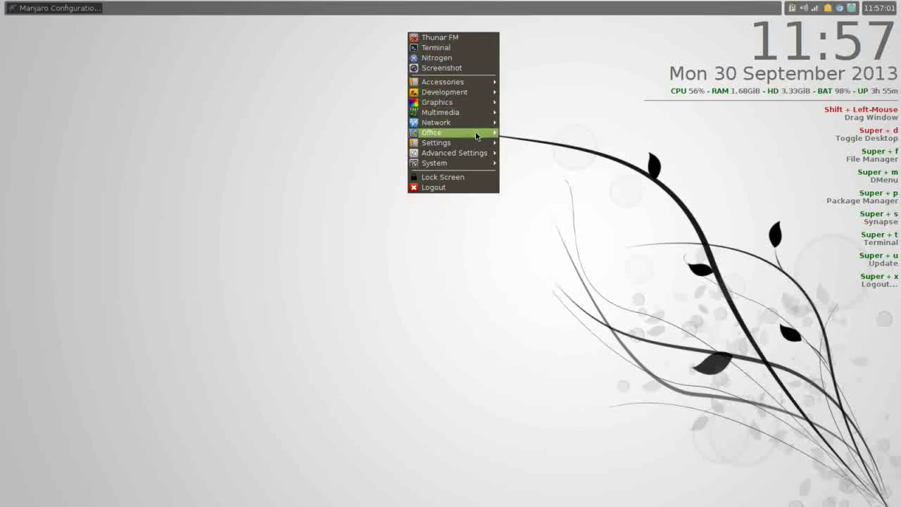
right_click(274, 94)
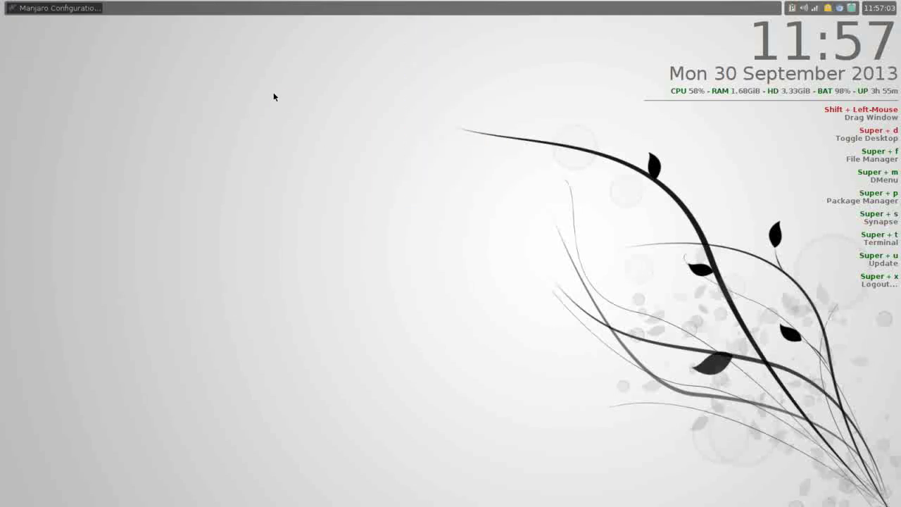
left_click(274, 96)
right_click(561, 10)
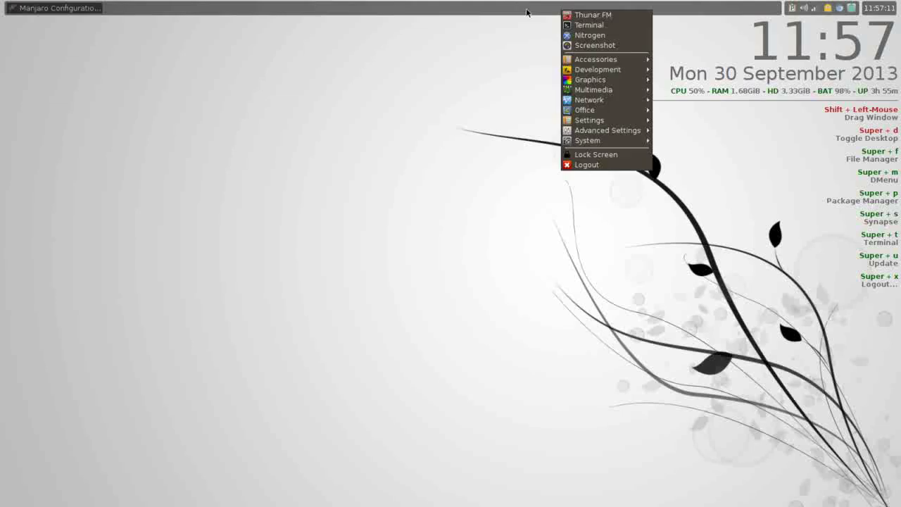
left_click(312, 207)
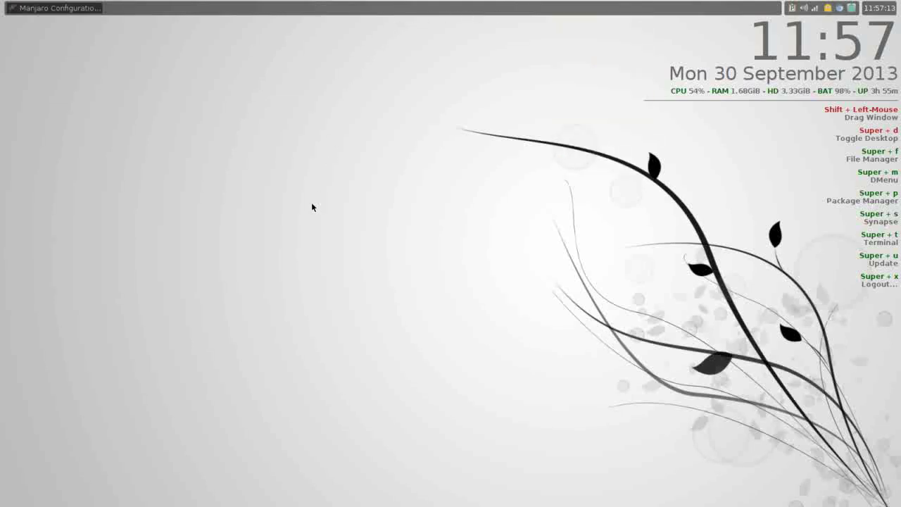
right_click(312, 207)
left_click(312, 207)
right_click(312, 207)
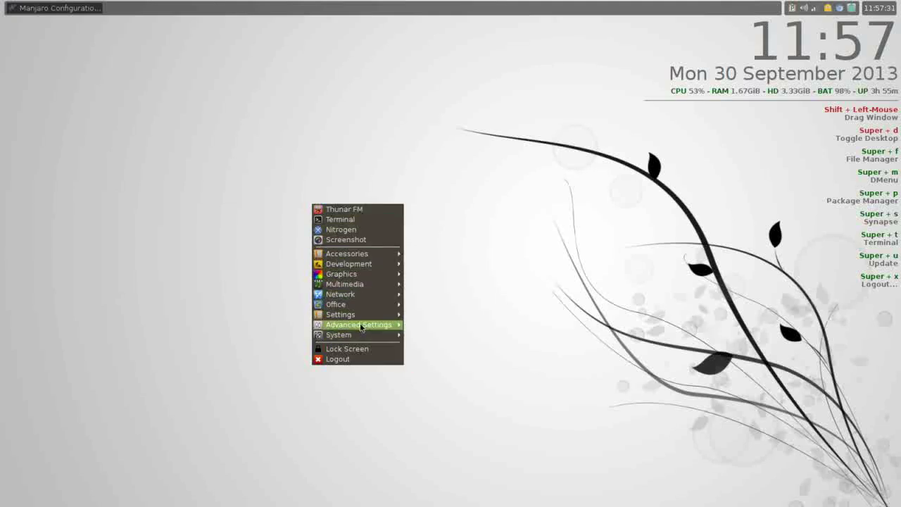
mouse_move(345, 284)
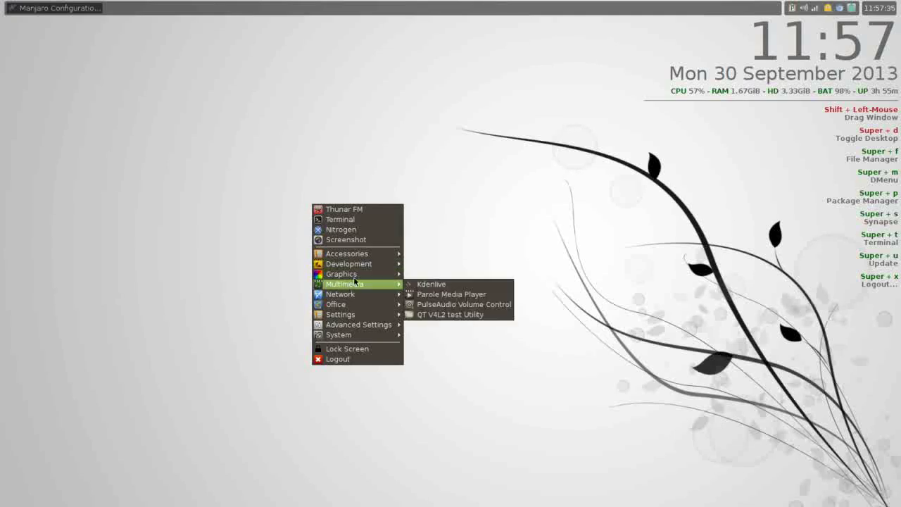
left_click(488, 162)
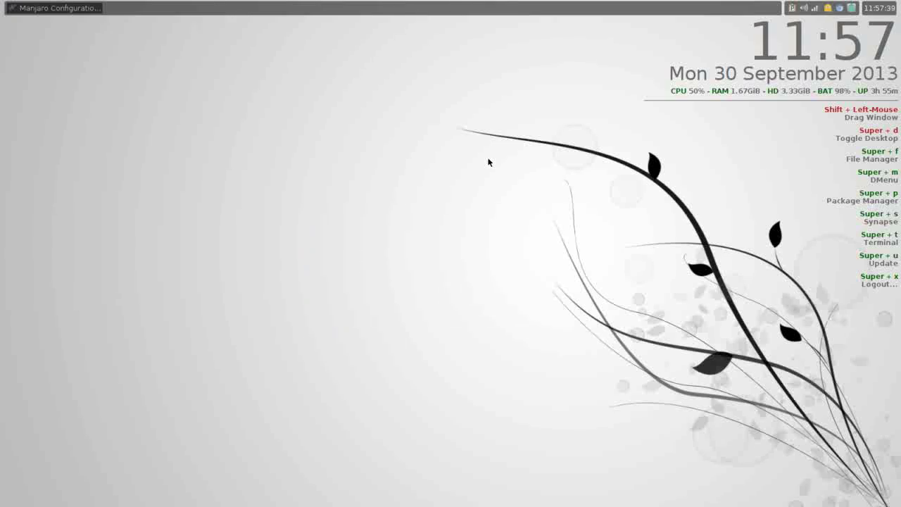
right_click(406, 10)
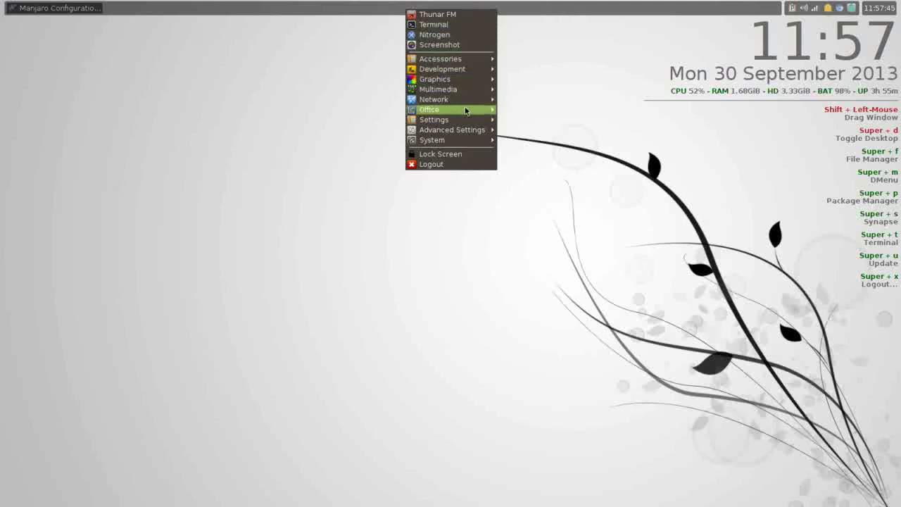
mouse_move(452, 130)
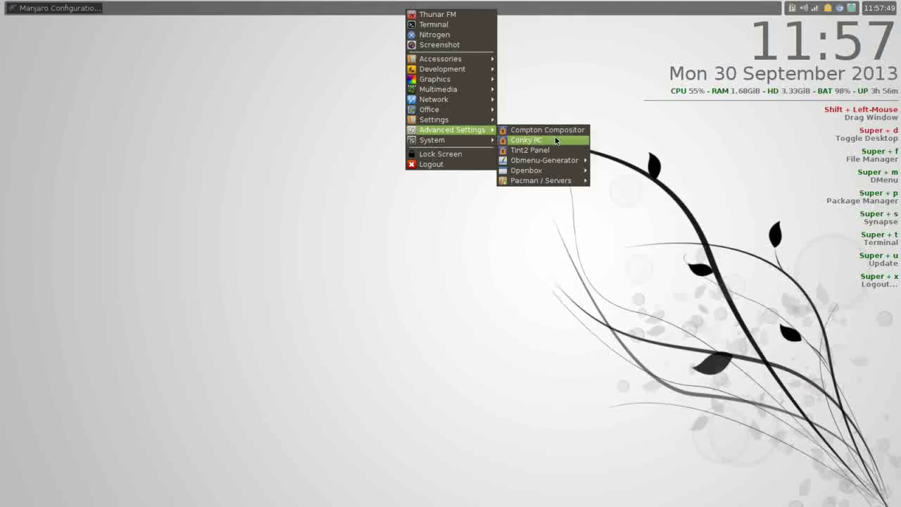
mouse_move(543, 161)
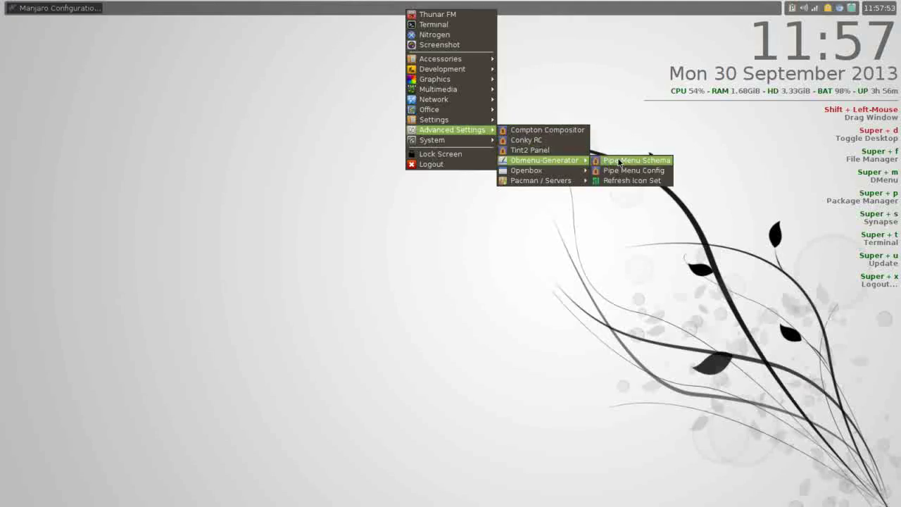
Step: Open the Pipe Menu Schema file and select the Thunar FM item line in $SCHEMA
left_click(644, 162)
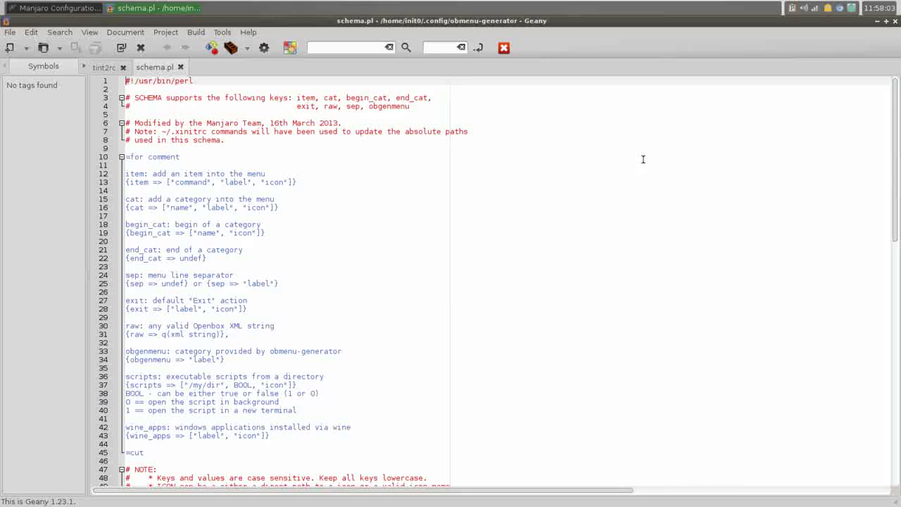
right_click(663, 10)
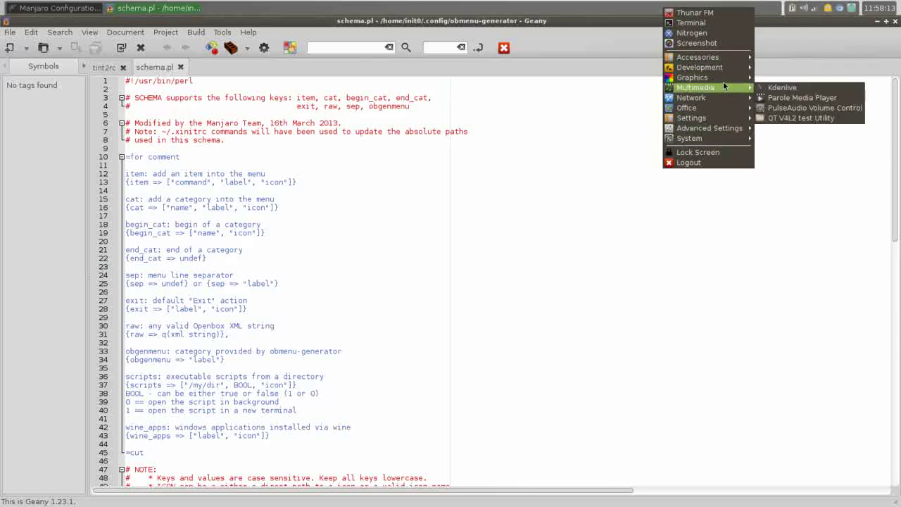
left_click(614, 93)
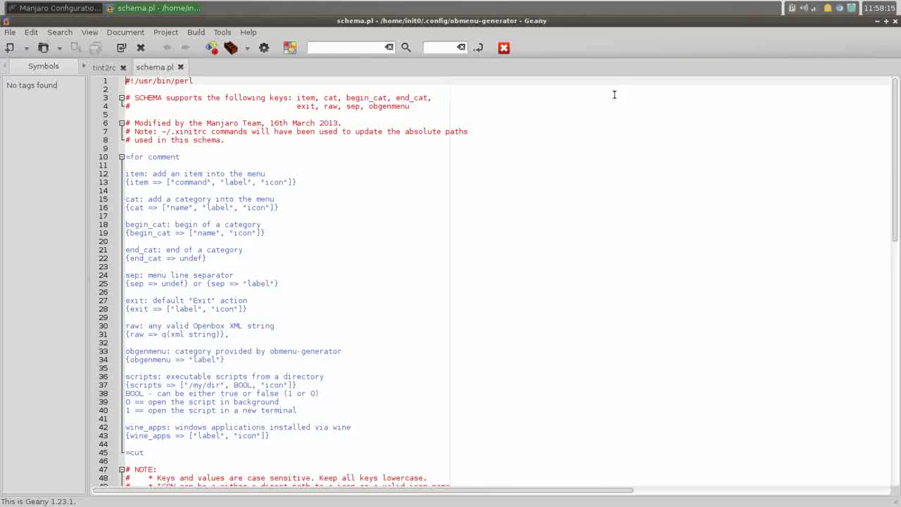
left_click_drag(896, 157, 896, 238)
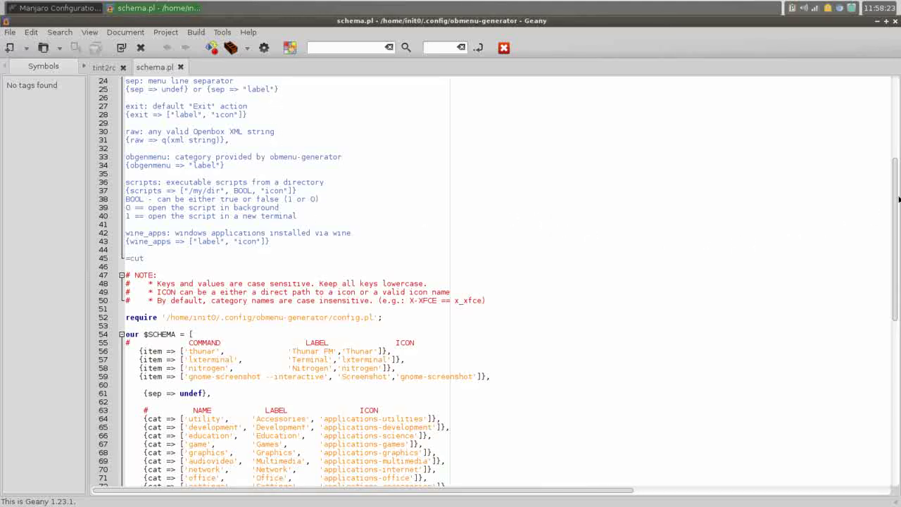
left_click_drag(897, 193, 899, 279)
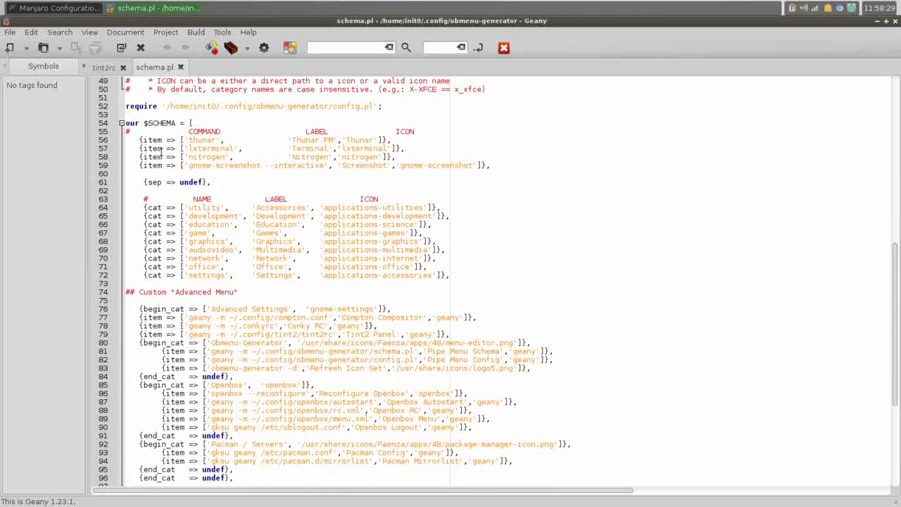
left_click_drag(138, 140, 393, 139)
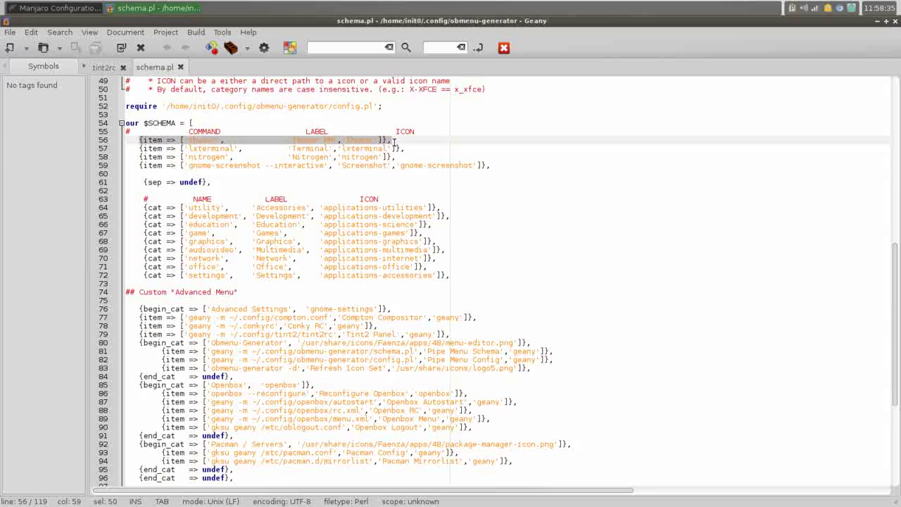
key("shift+Home")
right_click(435, 9)
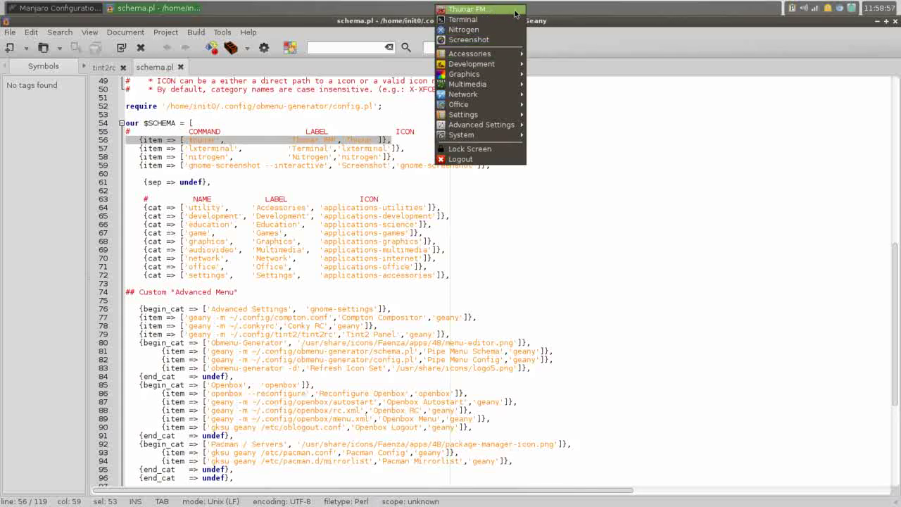
Step: Duplicate the Thunar FM item line onto a new line 55, save, and check the menu
left_click(584, 127)
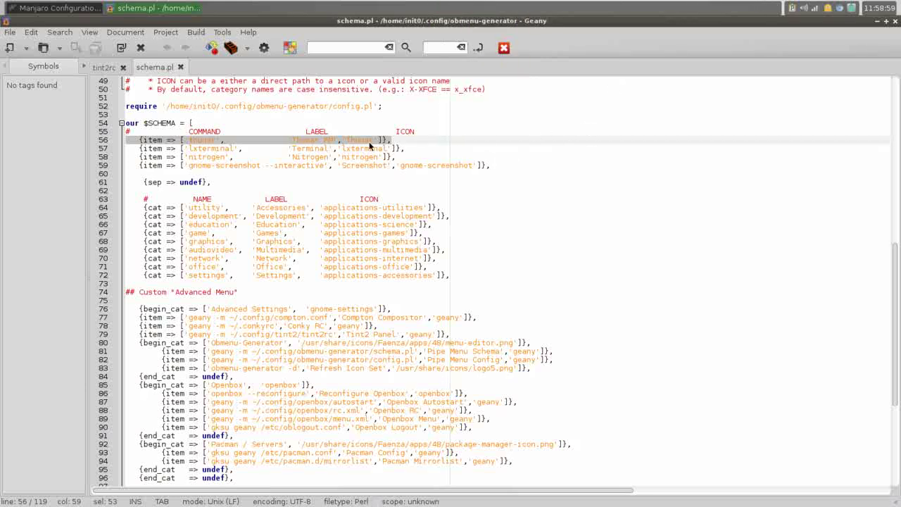
left_click(139, 141)
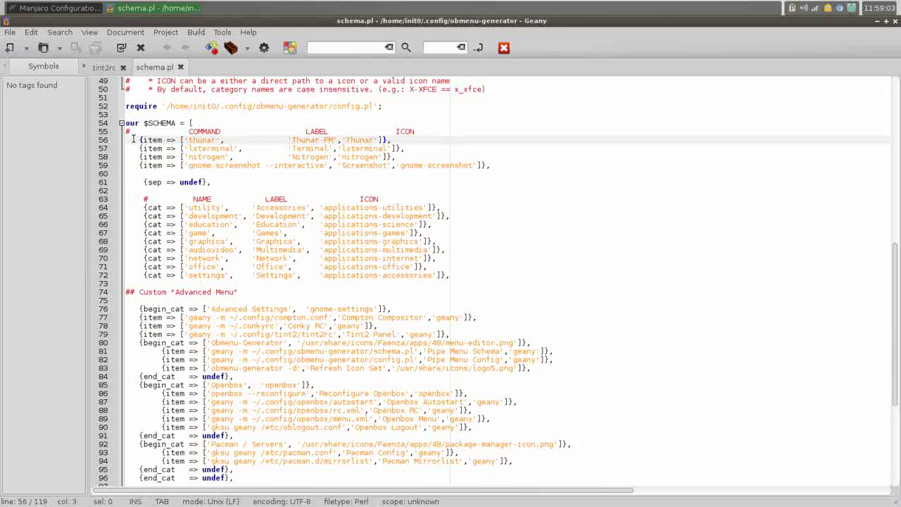
left_click(415, 131)
key("Return")
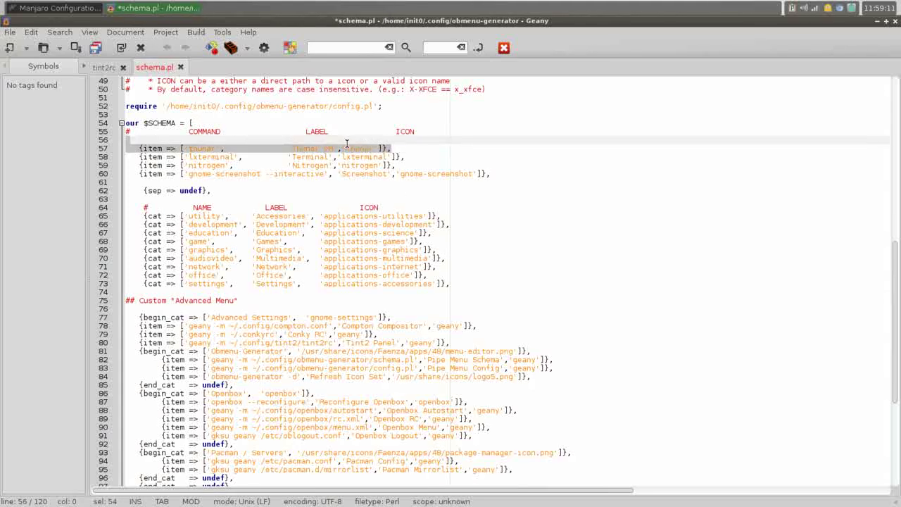
left_click_drag(391, 148, 127, 147)
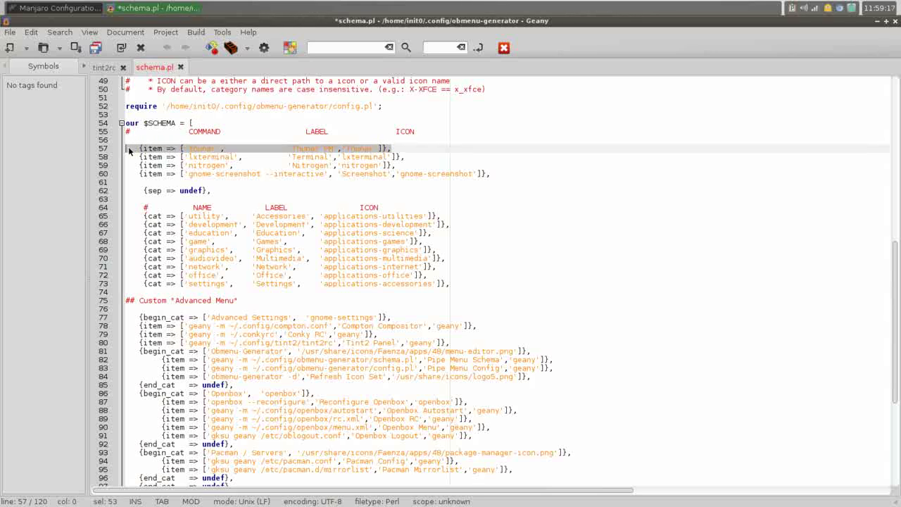
right_click(128, 147)
left_click(139, 194)
left_click(131, 142)
right_click(132, 143)
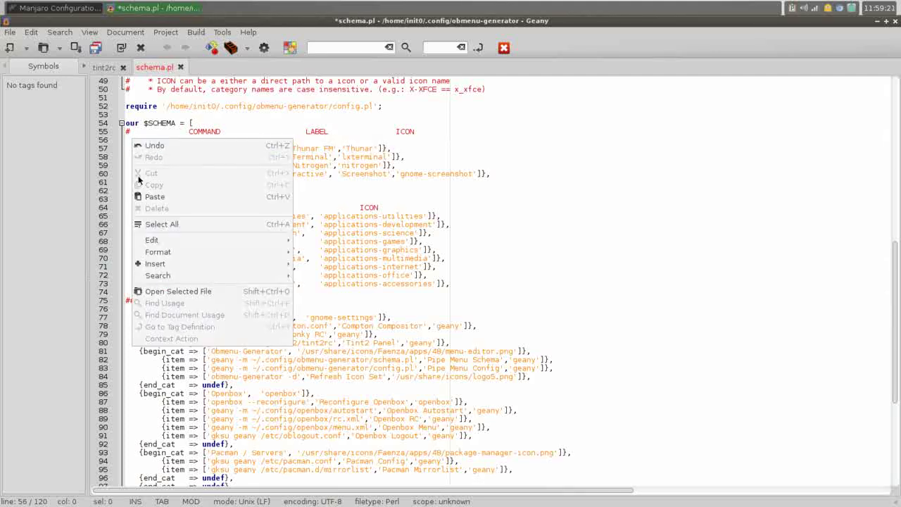
left_click(146, 196)
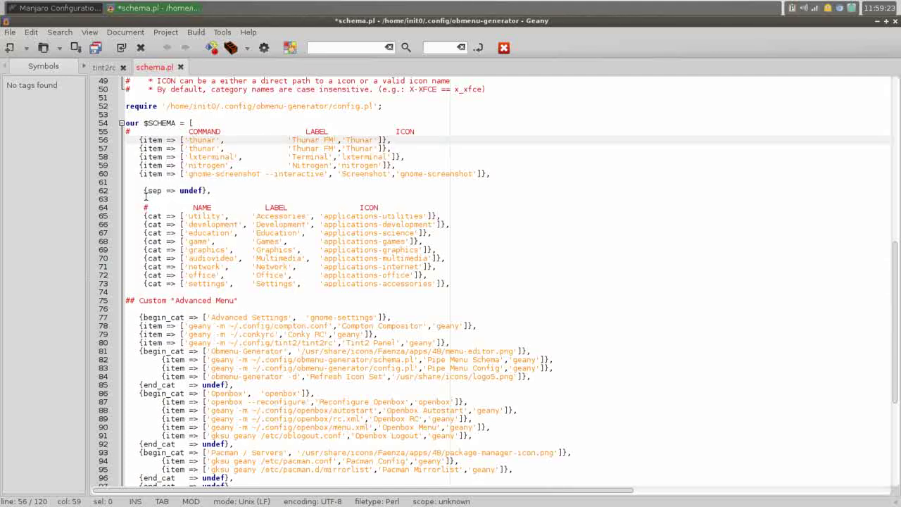
left_click(95, 48)
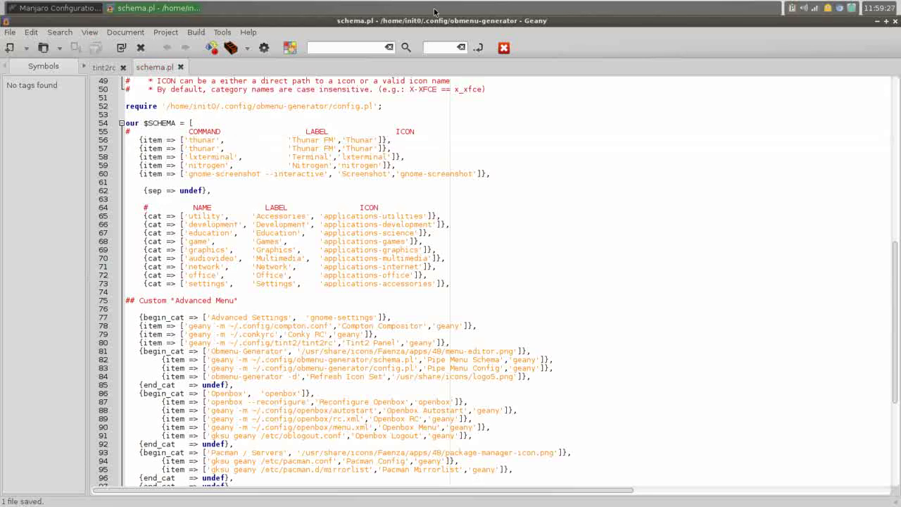
right_click(435, 11)
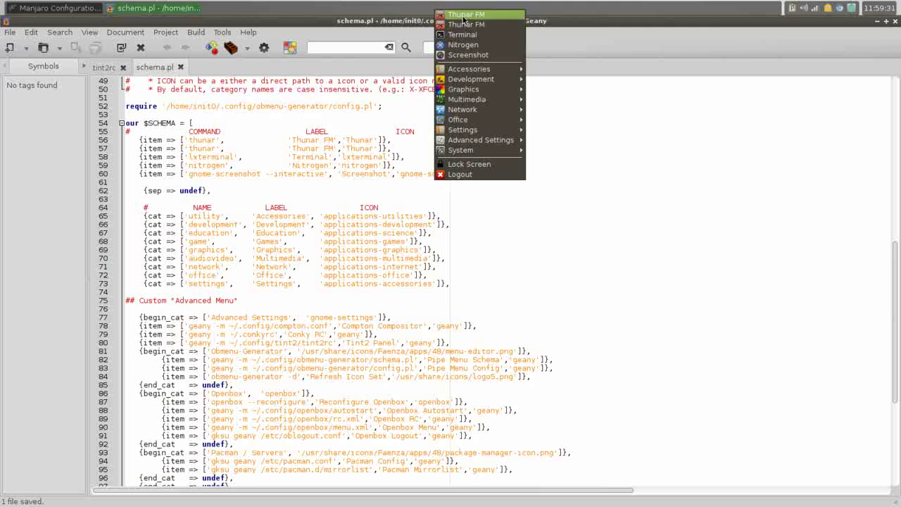
Step: Change line 56's command from thunar to chromium and launch a Terminal from the desktop menu
left_click(428, 8)
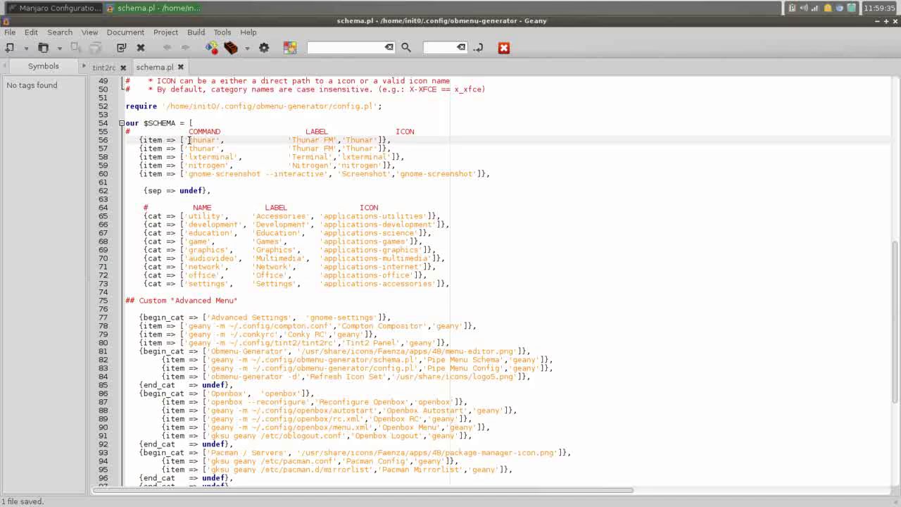
left_click_drag(190, 140, 206, 140)
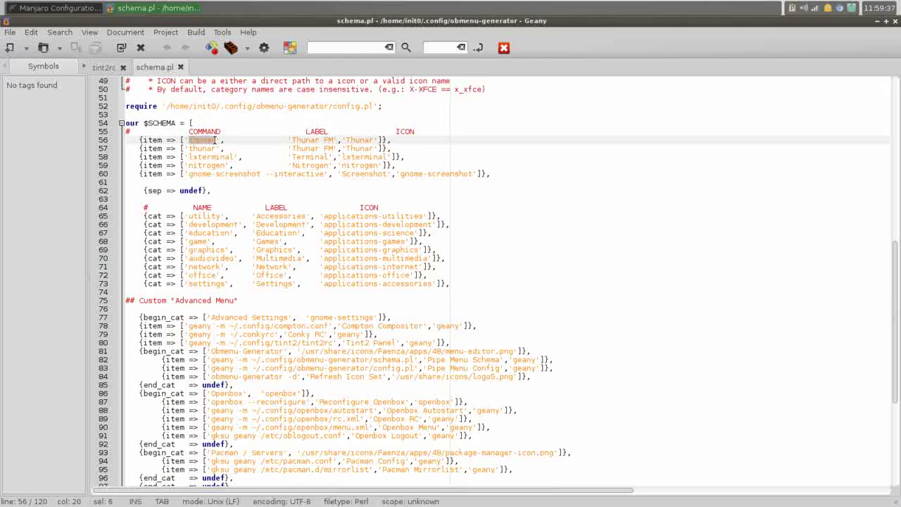
type("chromium")
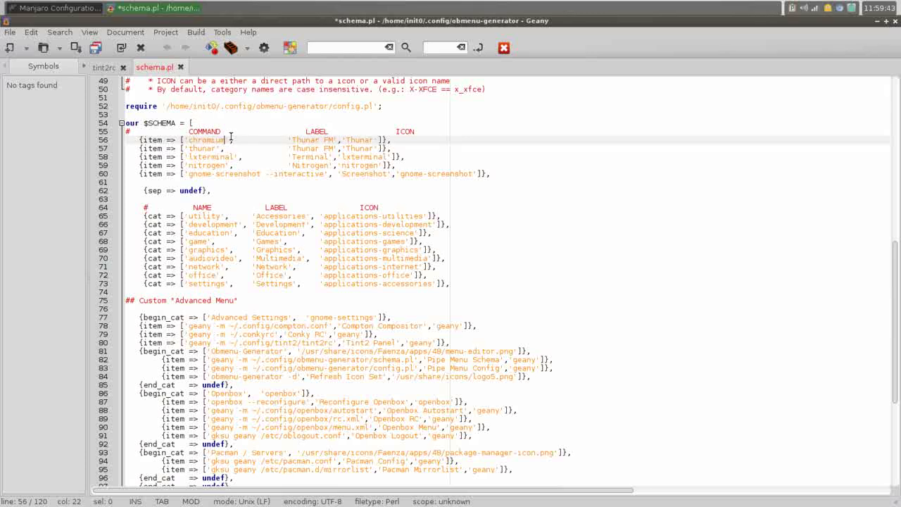
right_click(347, 12)
left_click(359, 37)
Step: Run chromium --help, review its --proxy-server and --incognito options, then close the terminal
type("chromium --help")
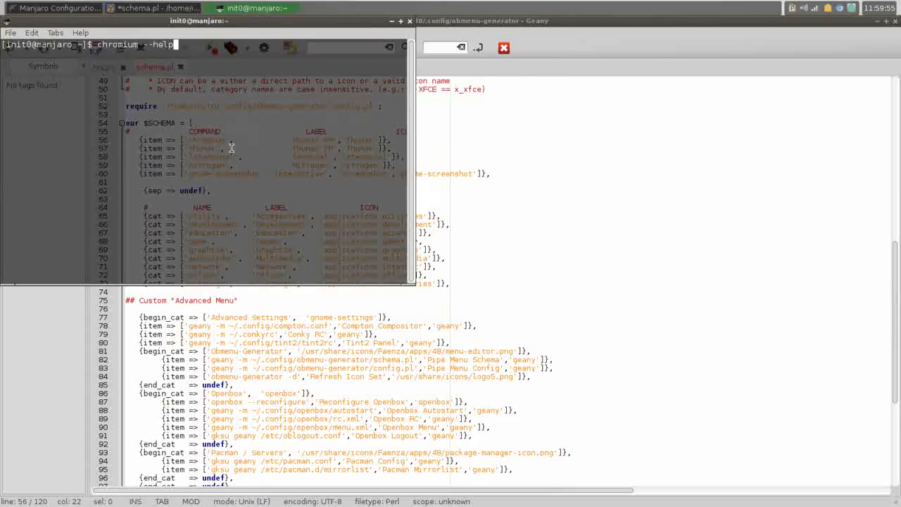
key("Return")
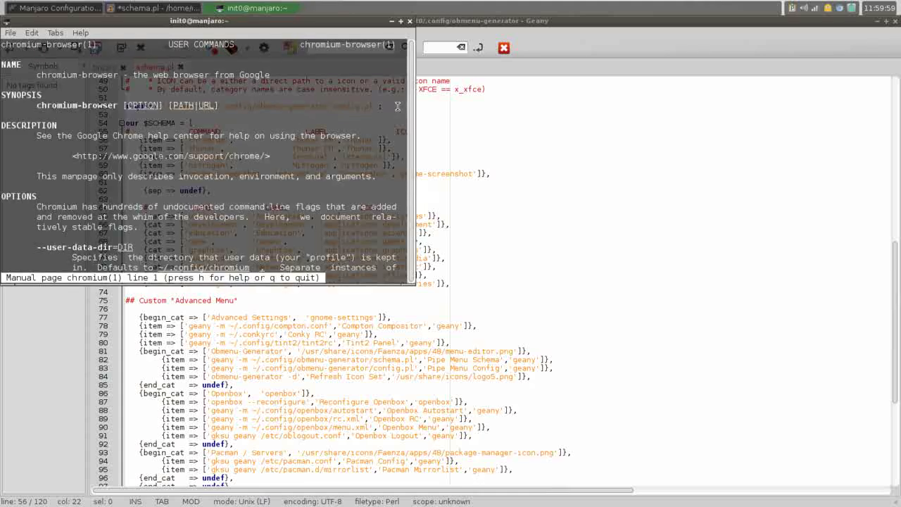
left_click(401, 22)
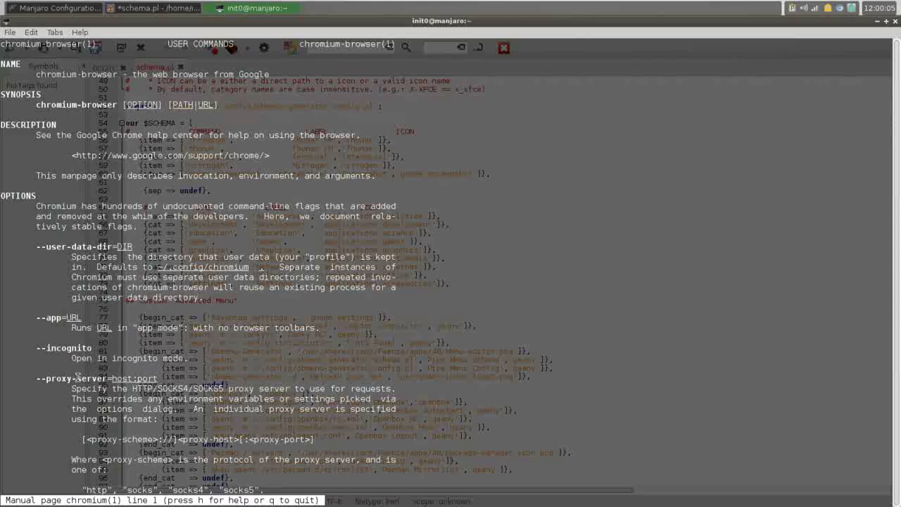
triple_click(37, 380)
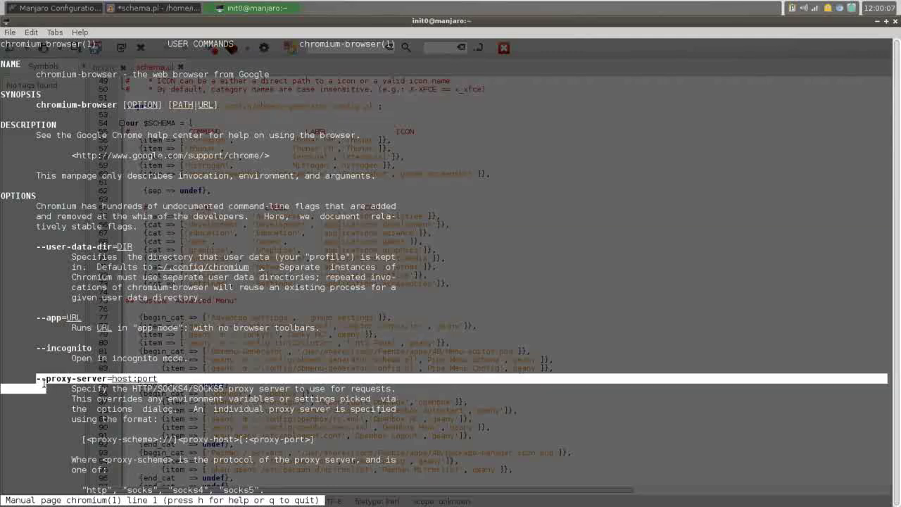
mouse_move(37, 381)
left_mouse_down()
mouse_move(148, 369)
mouse_move(158, 380)
left_mouse_up()
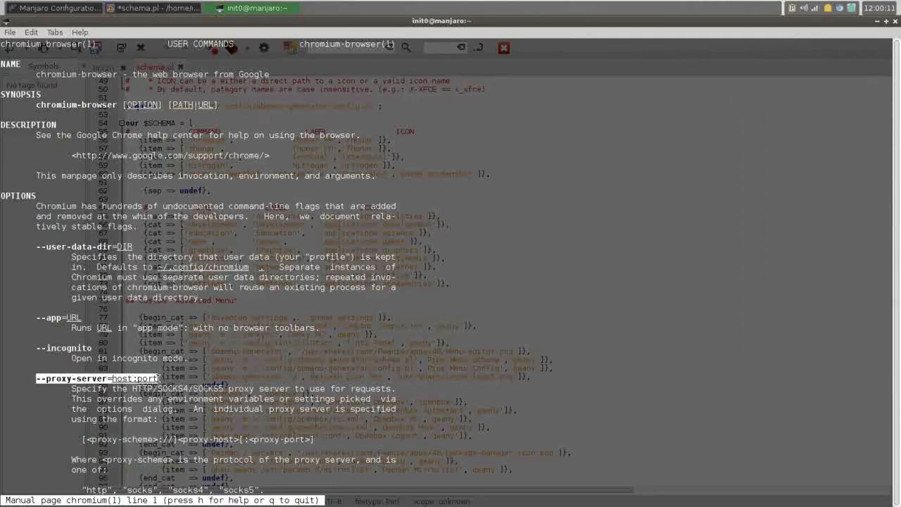
left_click(462, 286)
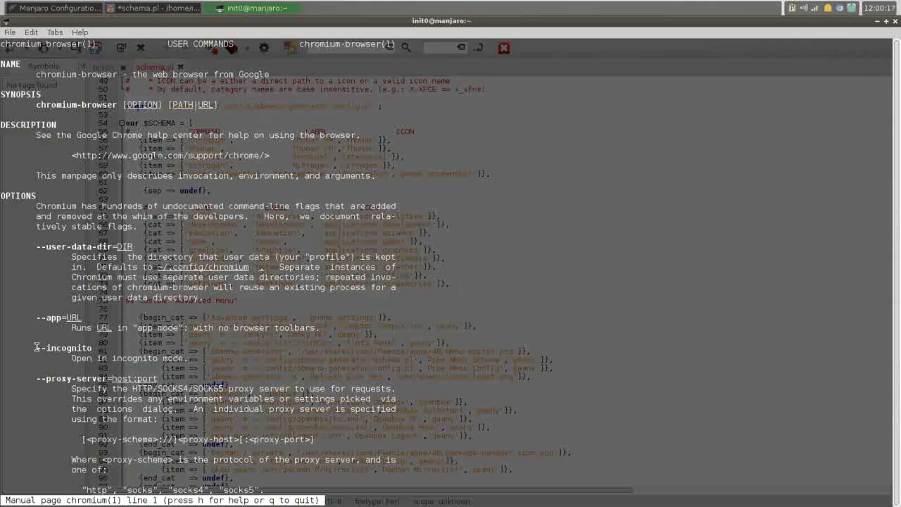
left_click_drag(36, 348, 92, 348)
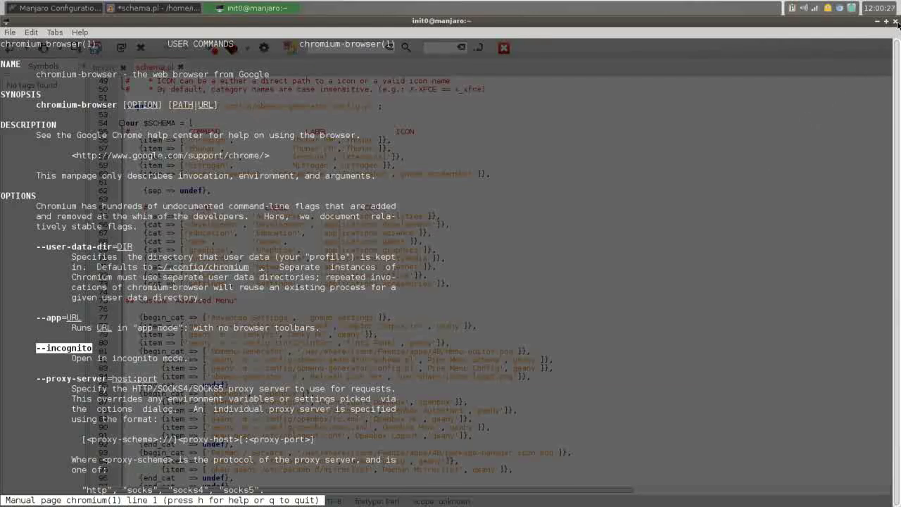
left_click(896, 22)
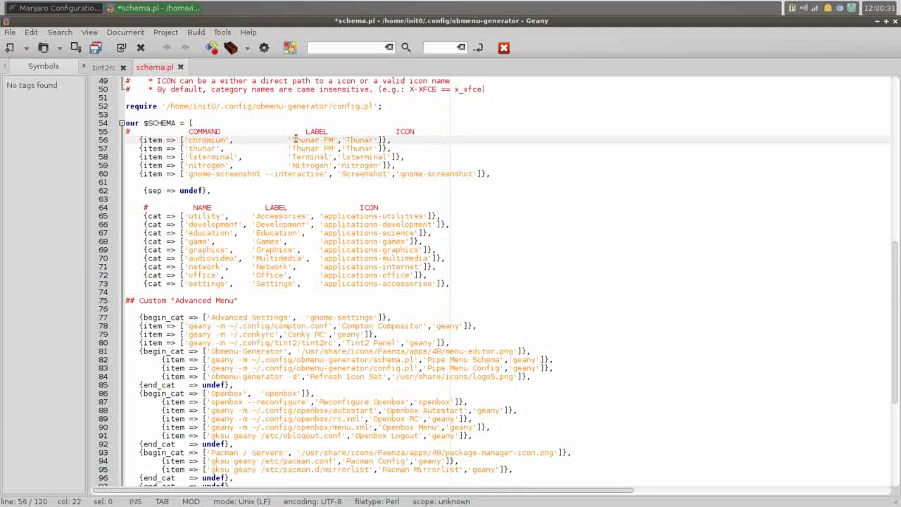
Step: Relabel line 56's item 'Chromium' and set its icon to chromium
left_click_drag(293, 139, 333, 140)
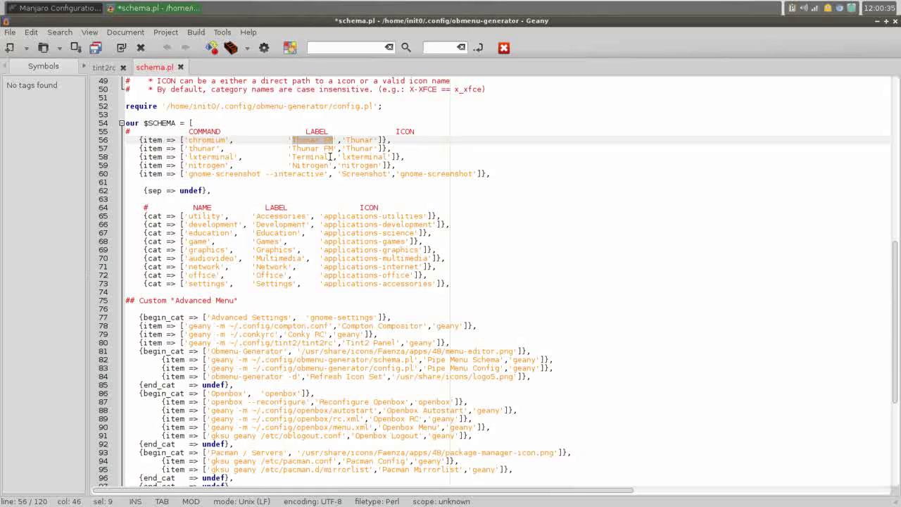
type("Chromium")
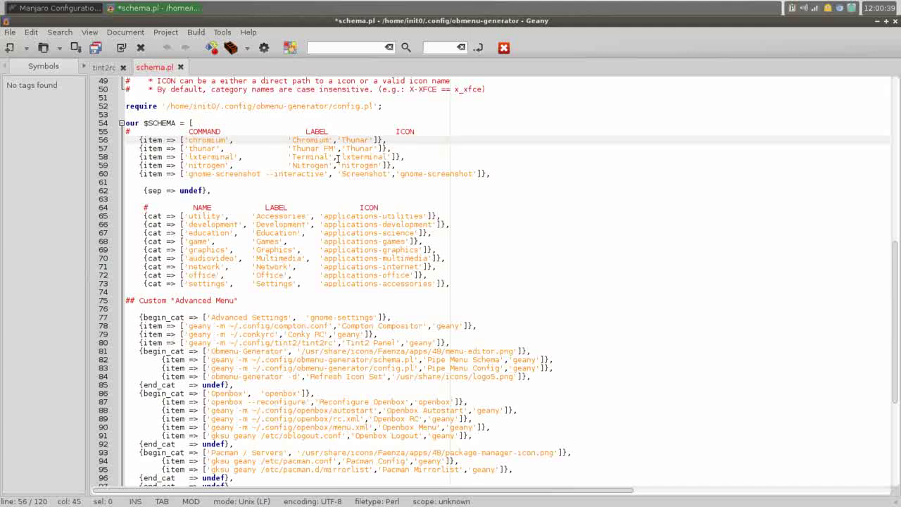
left_click_drag(344, 139, 367, 139)
type("chromiu")
type("m")
Step: Save schema.pl and test the Chromium desktop menu entry, then close the browser
left_click(95, 48)
right_click(380, 5)
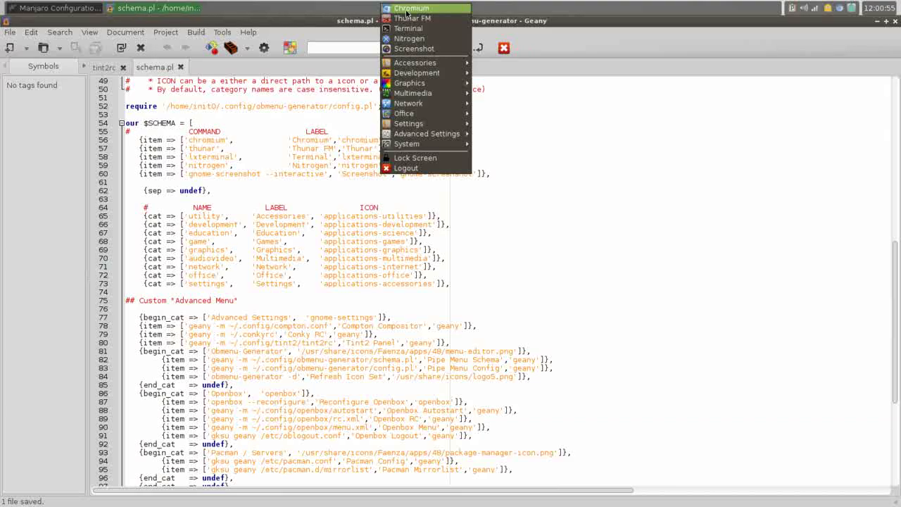
left_click(406, 9)
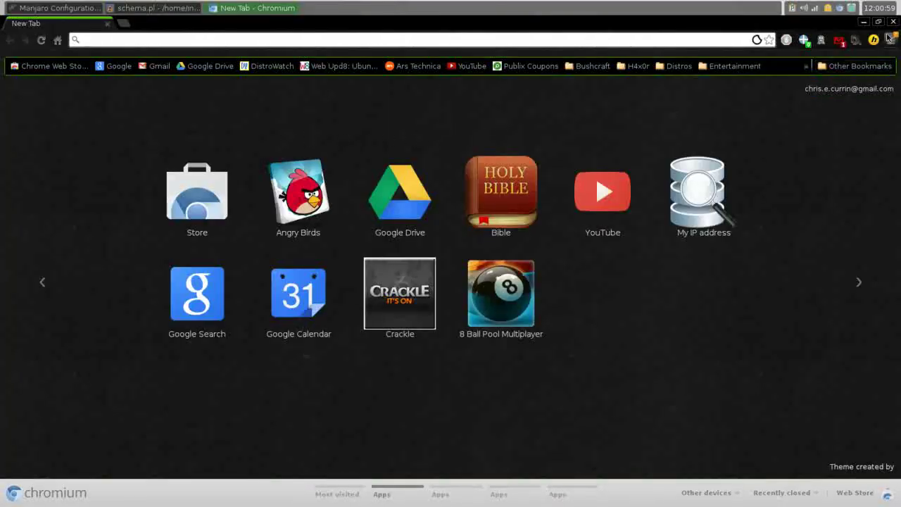
left_click(893, 23)
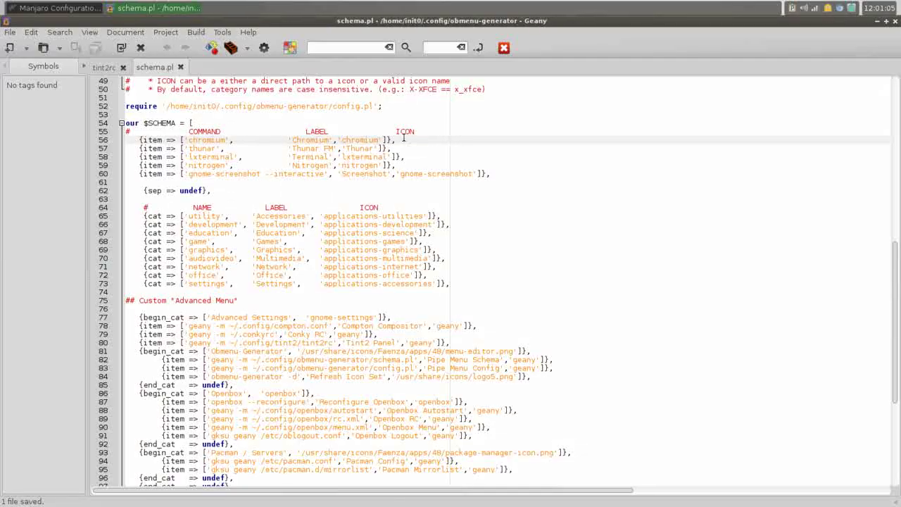
Step: Copy the Chromium item line onto a new, aligned line 57
left_click(398, 140)
key("Return")
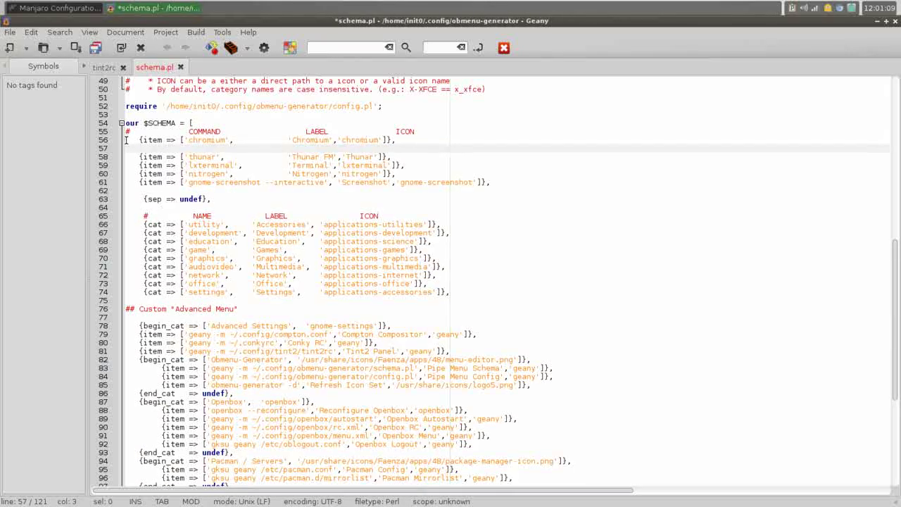
left_click_drag(126, 140, 387, 141)
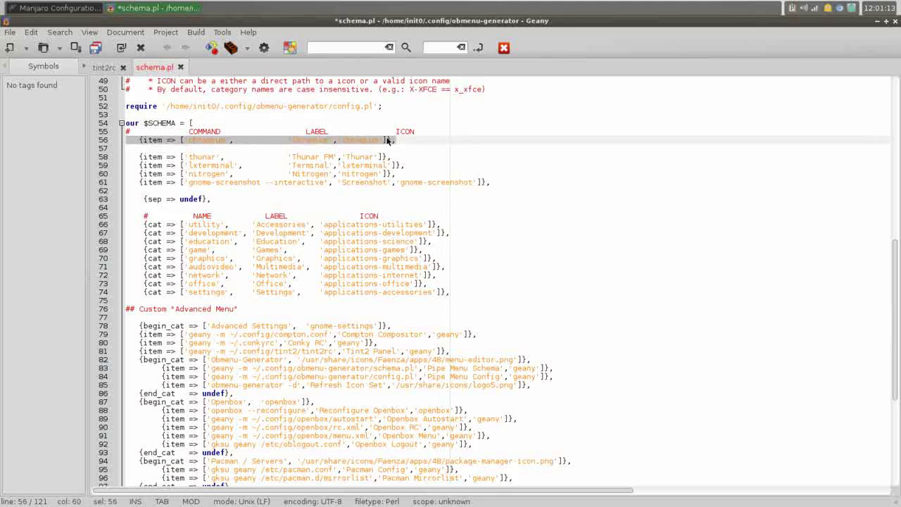
right_click(387, 140)
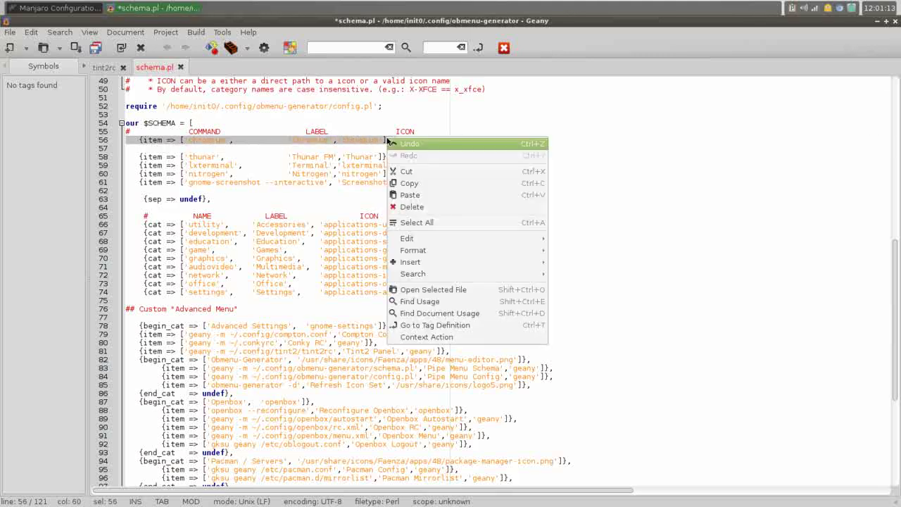
left_click(404, 184)
left_click(403, 140)
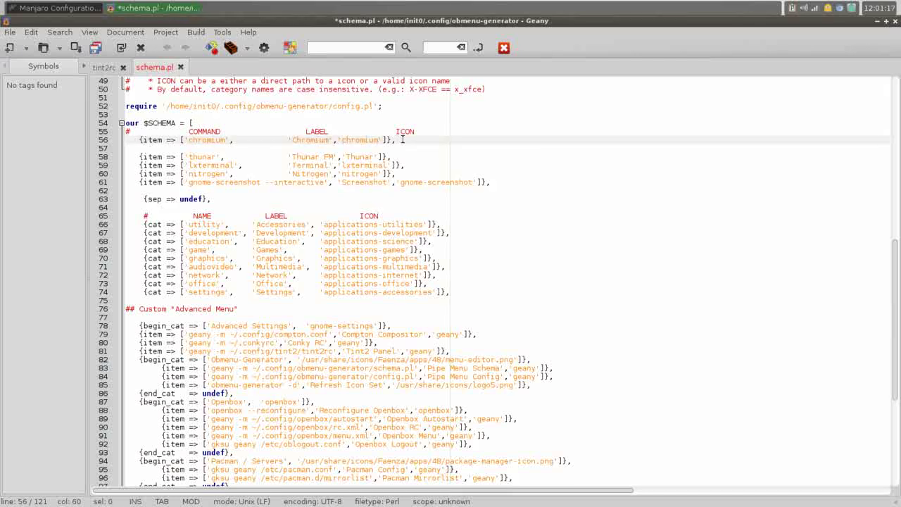
left_click(174, 149)
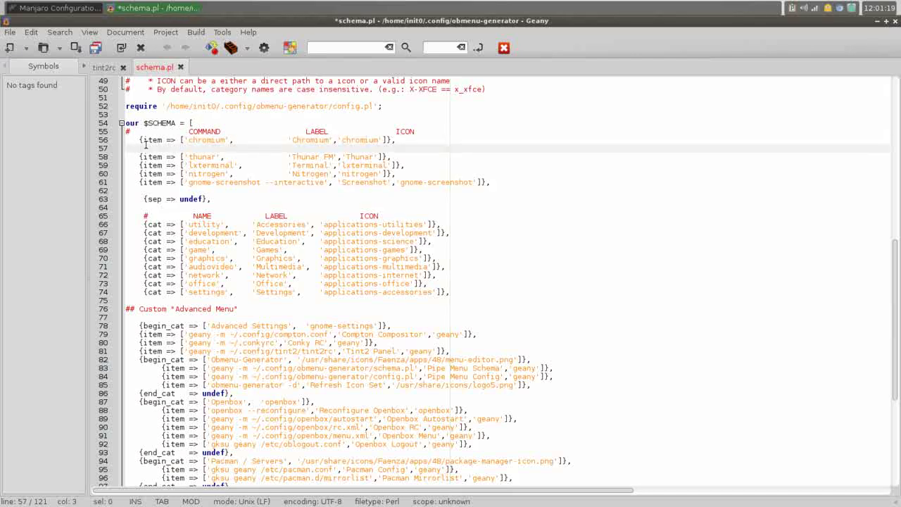
key("ctrl+v")
left_click(152, 148)
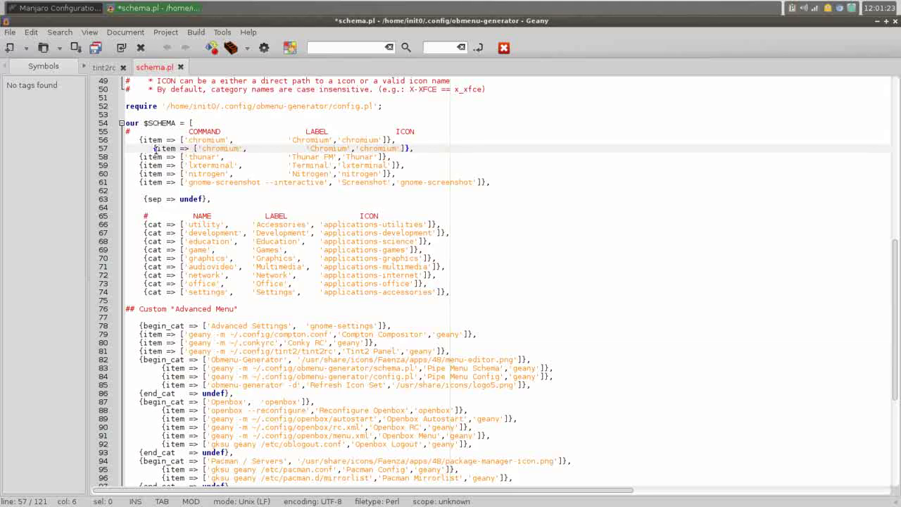
key("BackSpace")
key("BackSpace")
key("BackSpace")
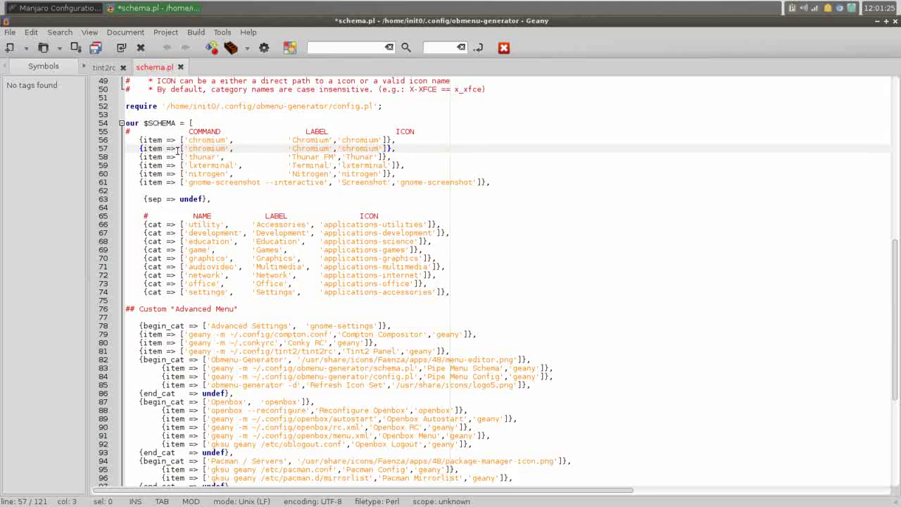
left_click(225, 148)
type("www.youtube.com")
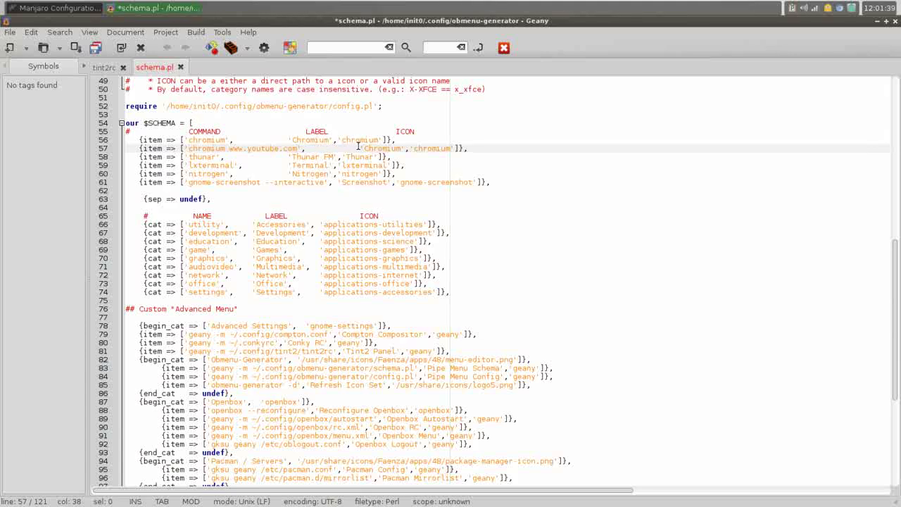
left_click_drag(365, 148, 402, 149)
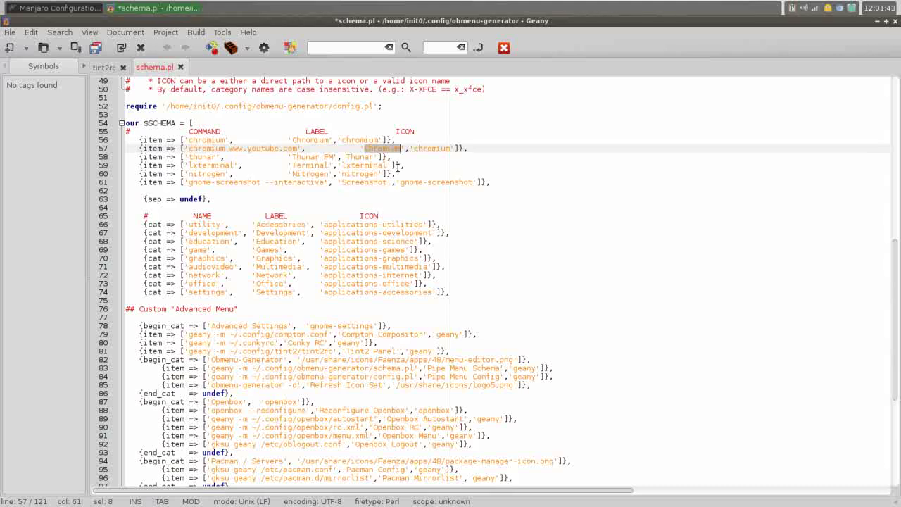
type("Youtube")
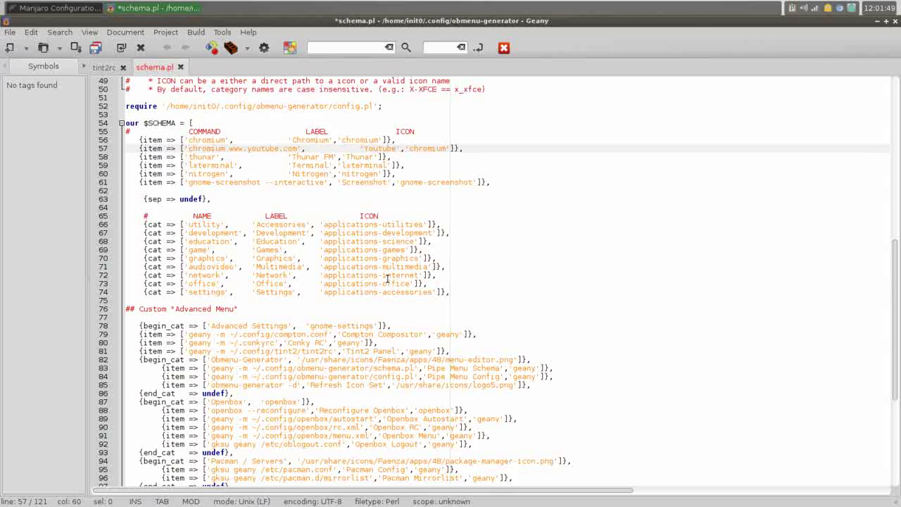
left_click_drag(324, 275, 415, 277)
Step: Replace line 57's chromium icon with applications-internet copied from line 72
right_click(414, 276)
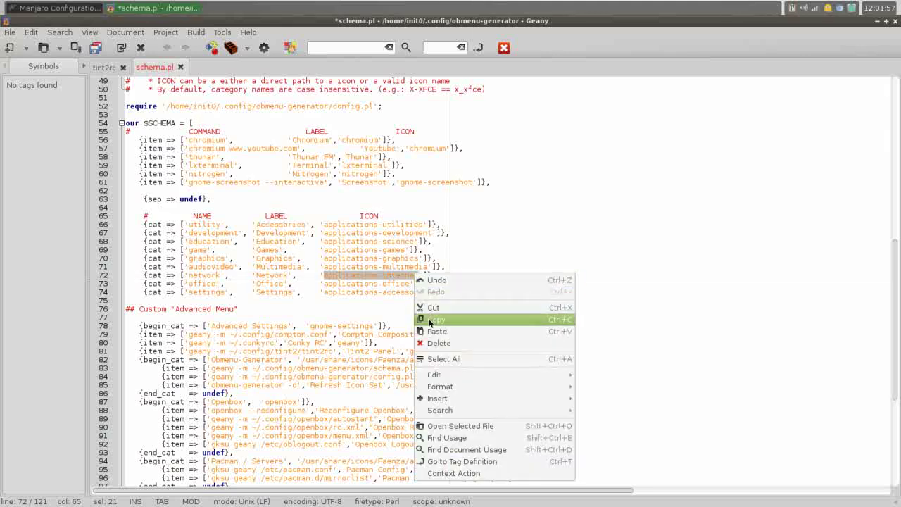
left_click(431, 319)
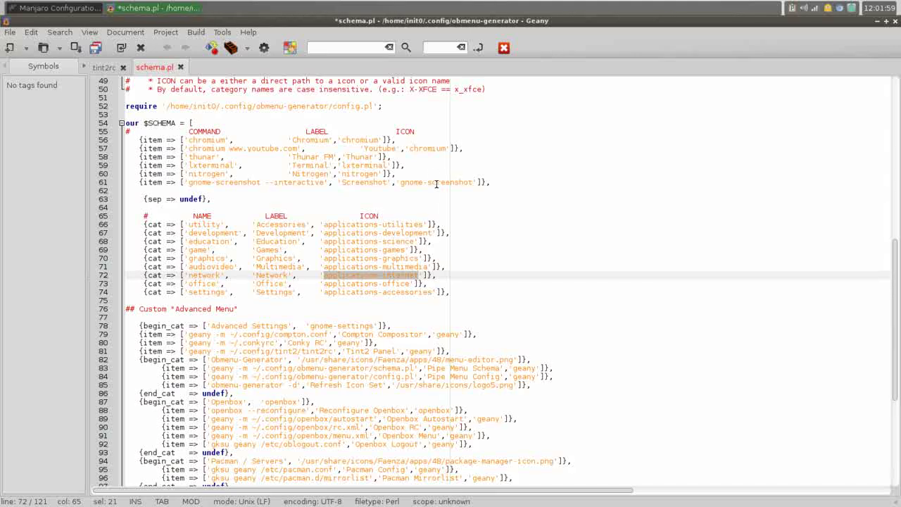
left_click_drag(408, 148, 447, 148)
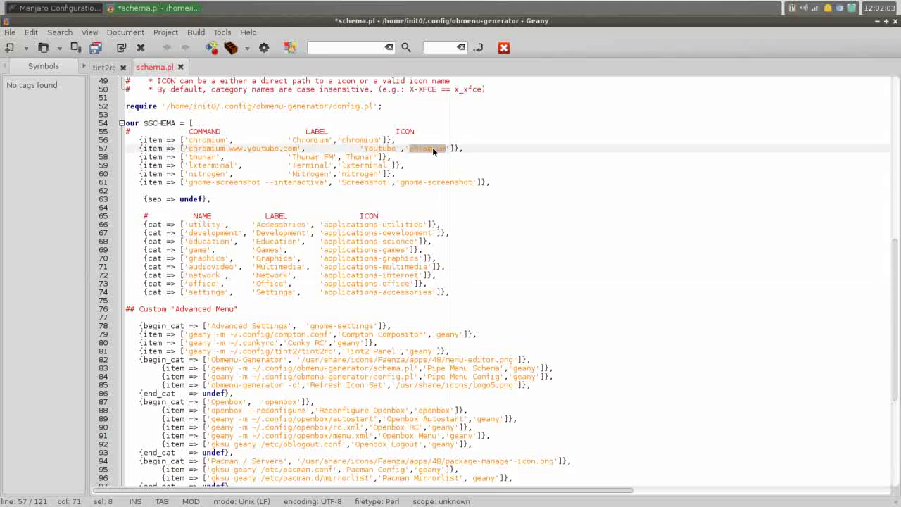
right_click(432, 149)
left_click(444, 205)
Step: Save schema.pl, open YouTube via the new Youtube menu entry, then close Chromium
left_click(95, 48)
right_click(345, 10)
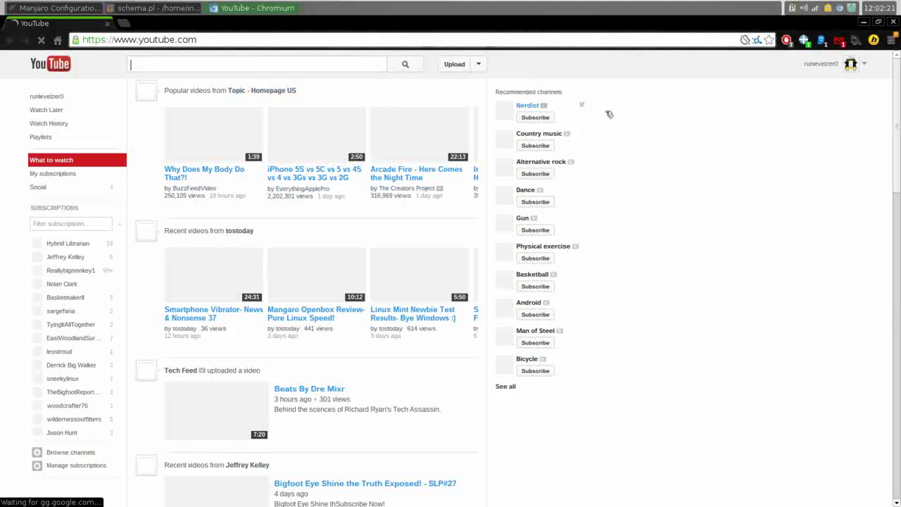
left_click(893, 22)
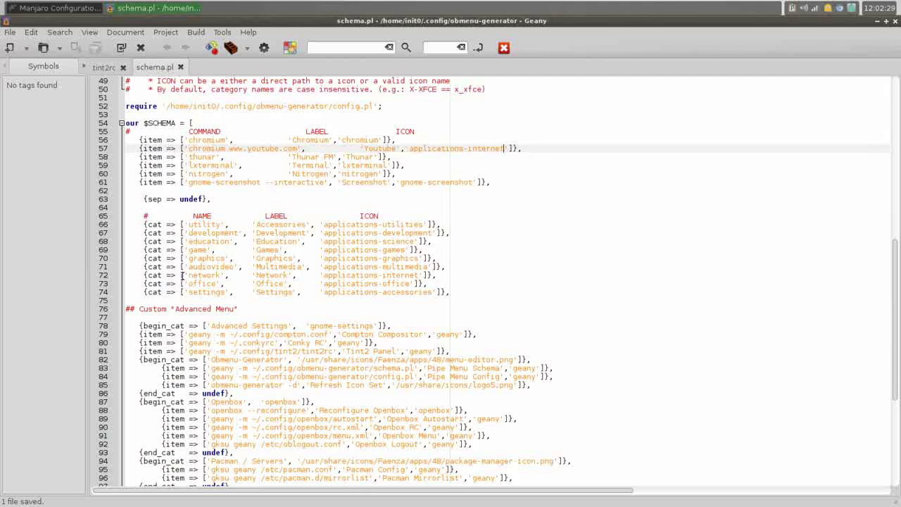
left_click(146, 275)
left_click_drag(147, 275, 178, 274)
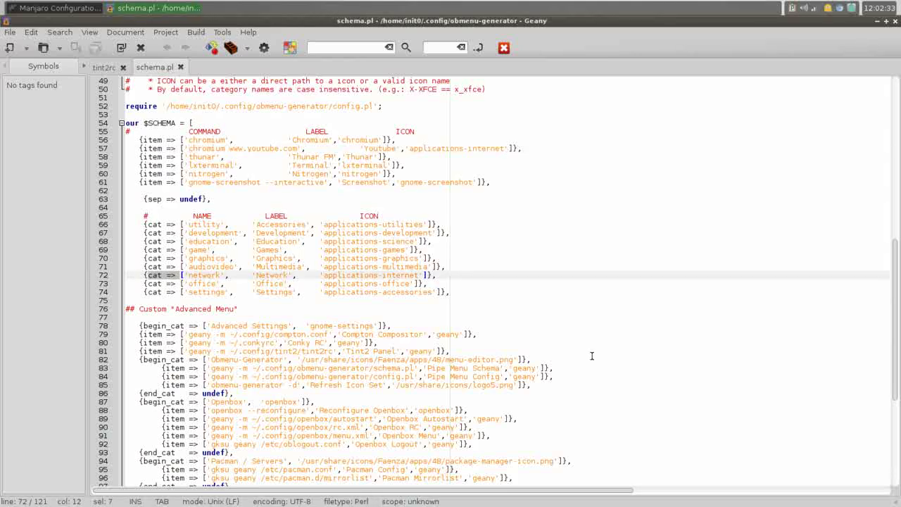
left_click_drag(894, 289, 890, 128)
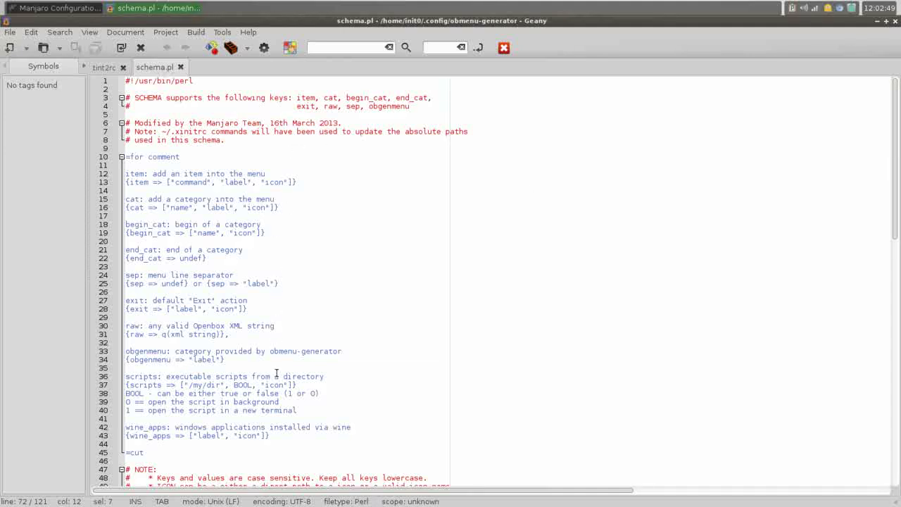
Step: Scroll config.pl to $CONFIG and highlight the desktop_files_paths applications folder path on line 87
right_click(553, 6)
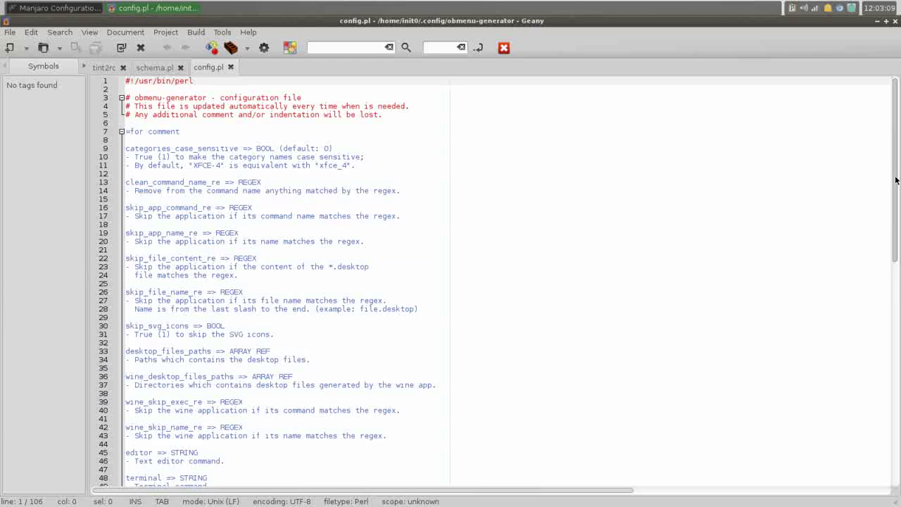
left_click_drag(897, 187, 897, 277)
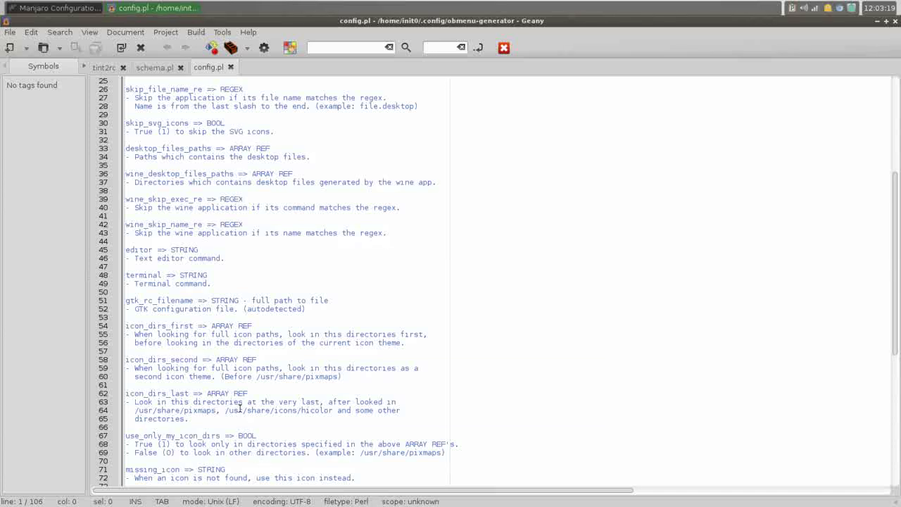
left_click_drag(225, 410, 308, 410)
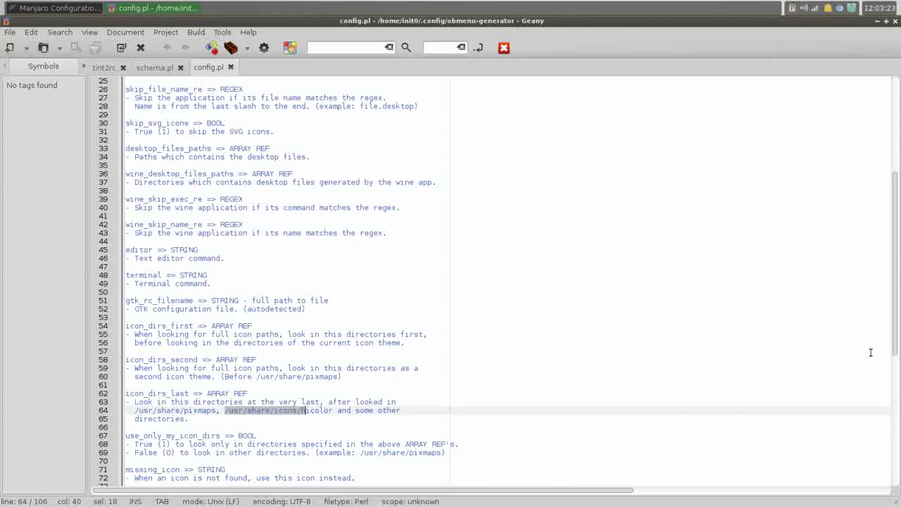
left_click_drag(894, 326, 893, 458)
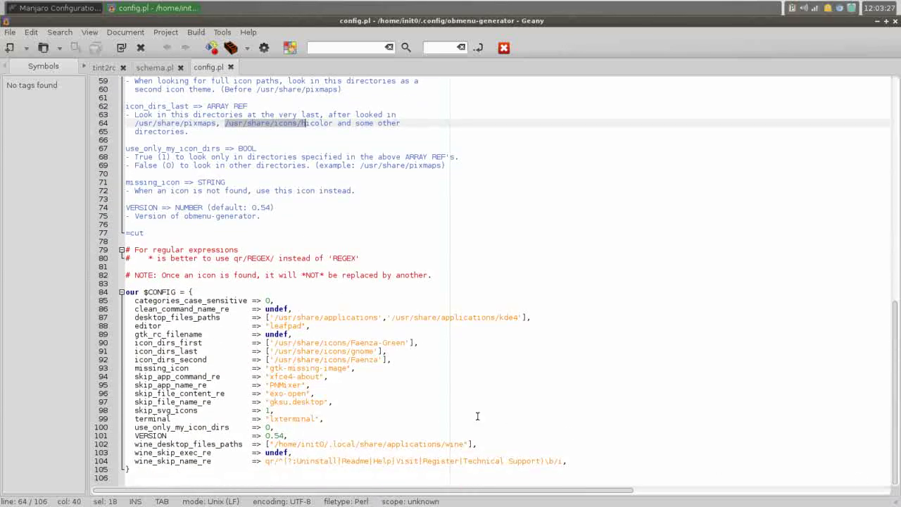
left_click_drag(135, 317, 220, 317)
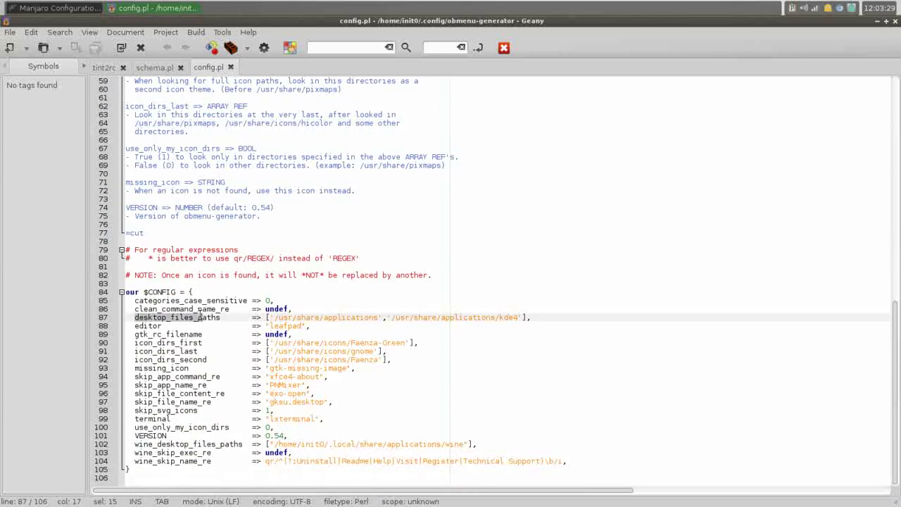
left_click_drag(275, 317, 519, 316)
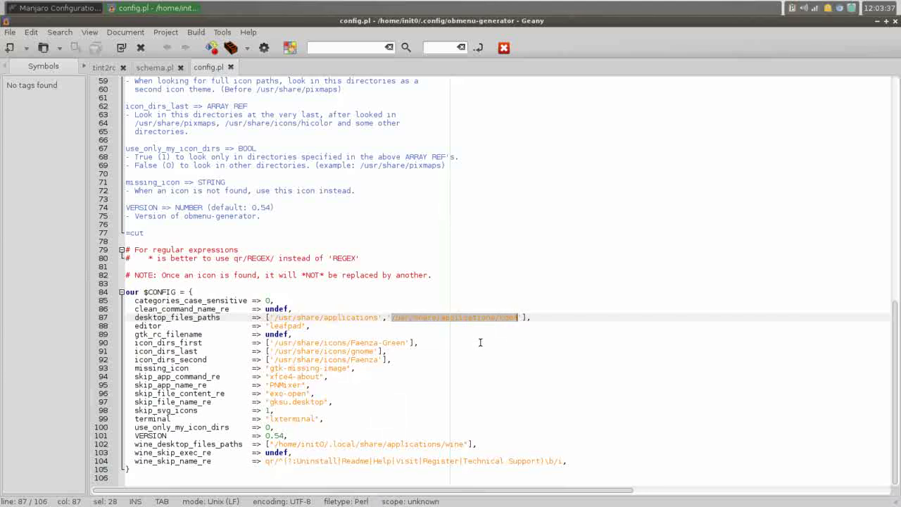
Step: Launch Thunar FM from the root menu and browse to /usr/share/applications
right_click(256, 9)
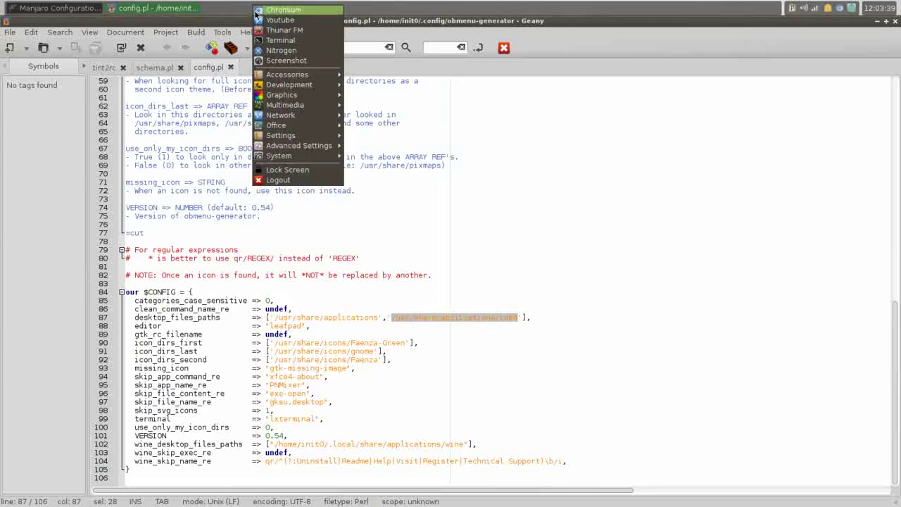
left_click(279, 30)
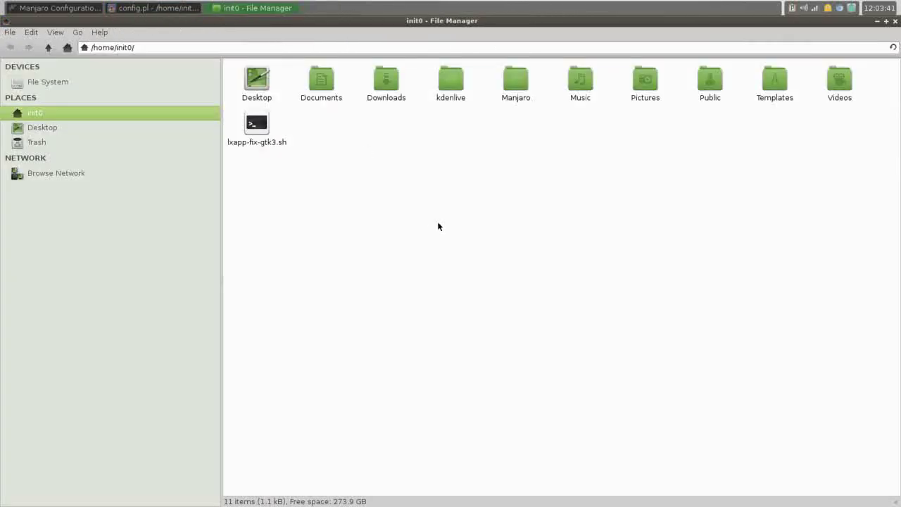
left_click(20, 81)
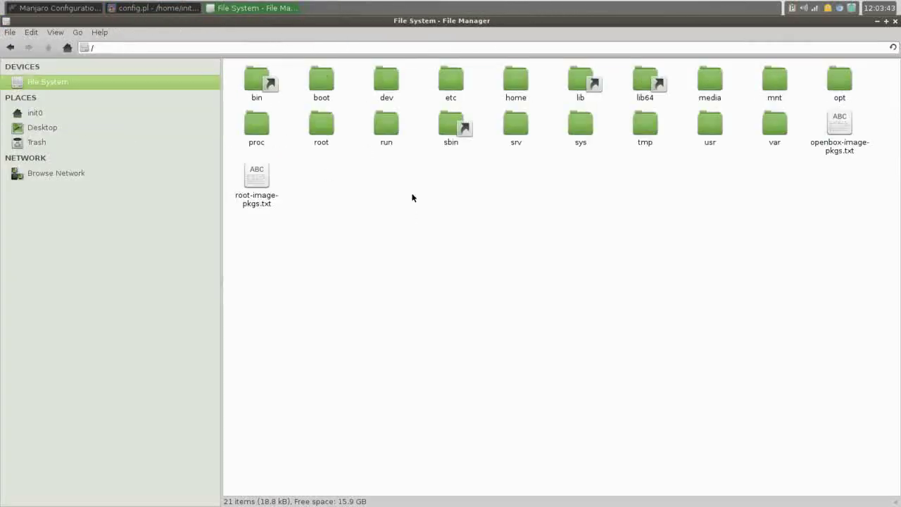
double_click(711, 129)
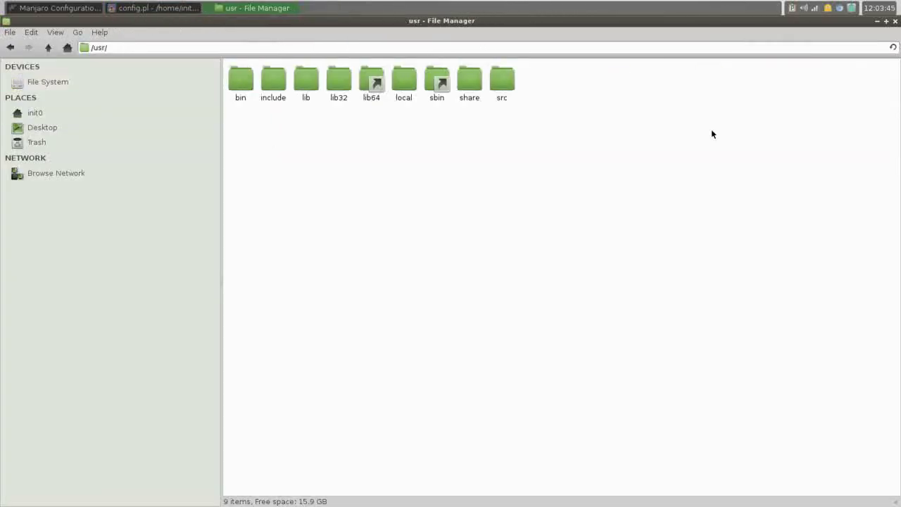
double_click(472, 82)
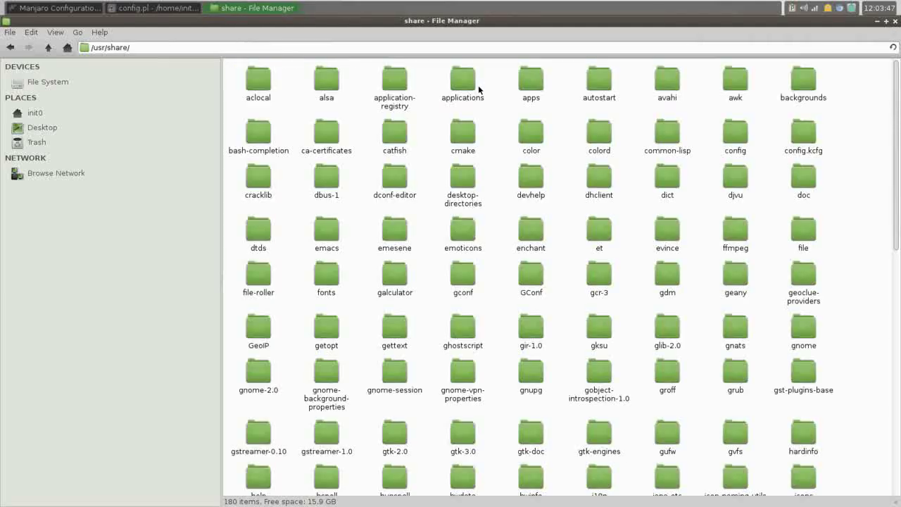
double_click(459, 81)
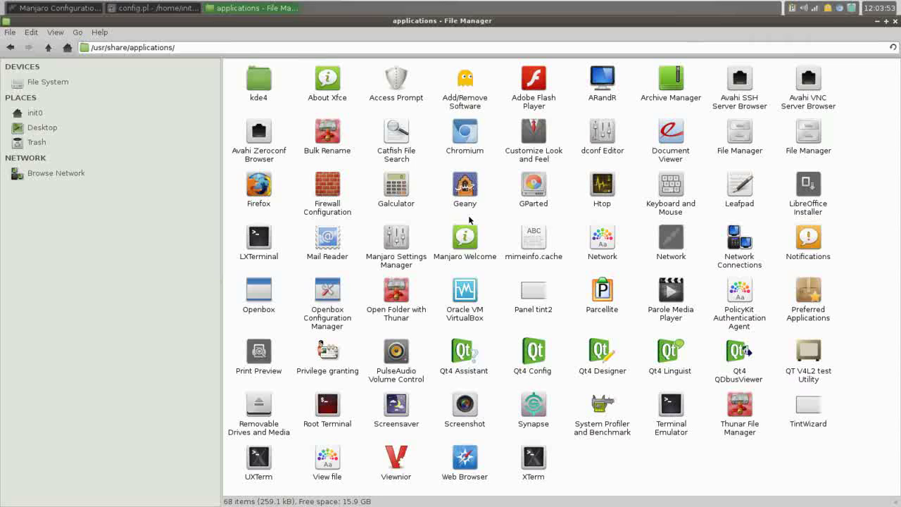
Step: Open chromium.desktop in Leafpad and highlight its header, Name, Exec=chromium %U and Terminal=false lines
right_click(471, 131)
mouse_move(521, 146)
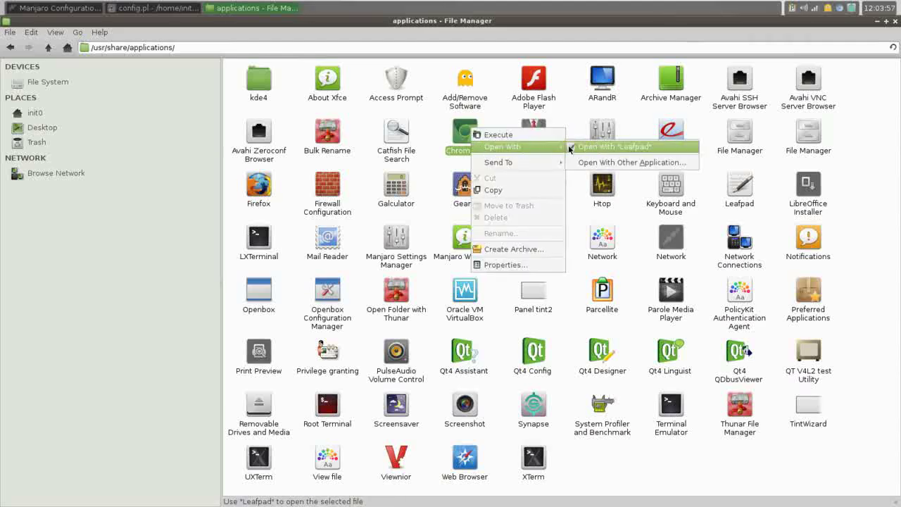
left_click(597, 146)
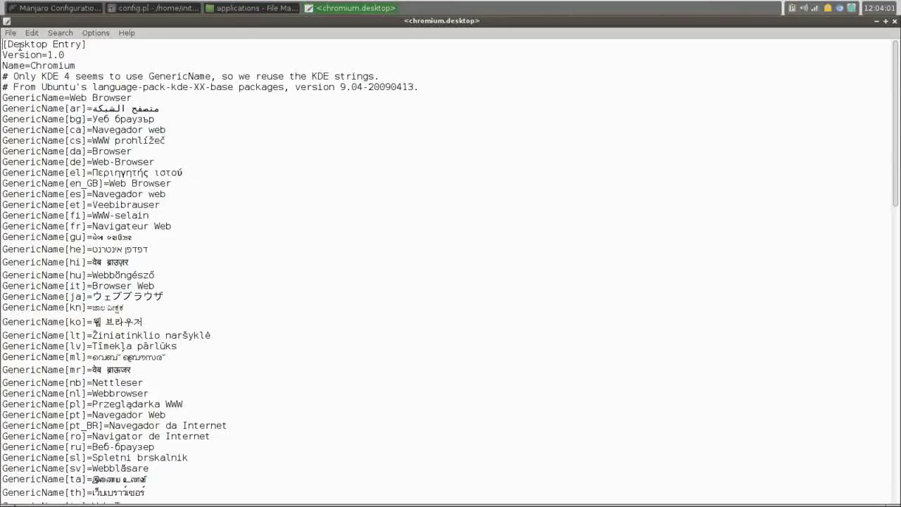
left_click_drag(3, 45, 86, 45)
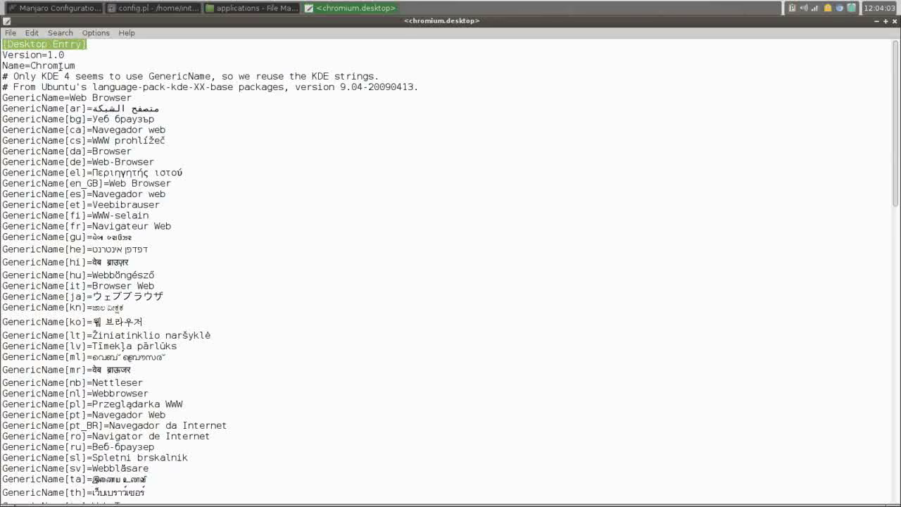
left_click_drag(3, 65, 75, 66)
mouse_move(3, 98)
left_mouse_down()
mouse_move(14, 119)
mouse_move(89, 161)
mouse_move(114, 322)
left_mouse_up()
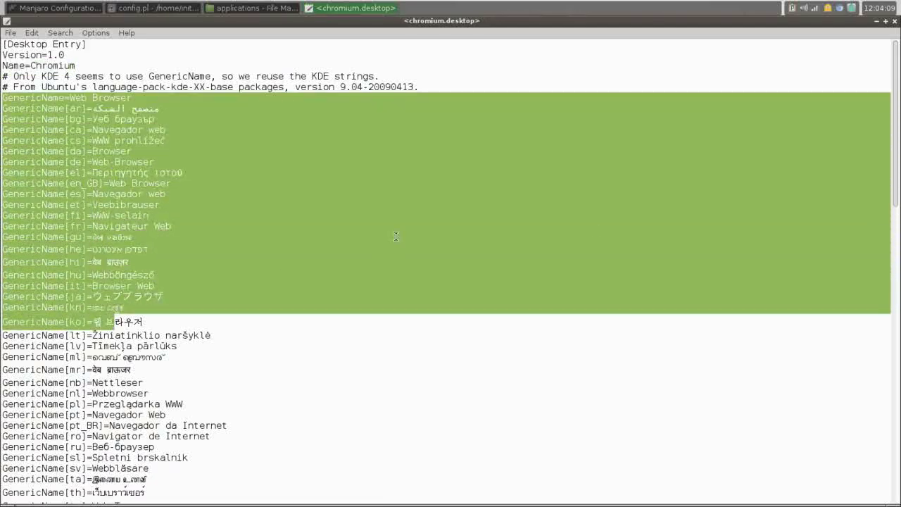
left_click_drag(897, 134, 898, 429)
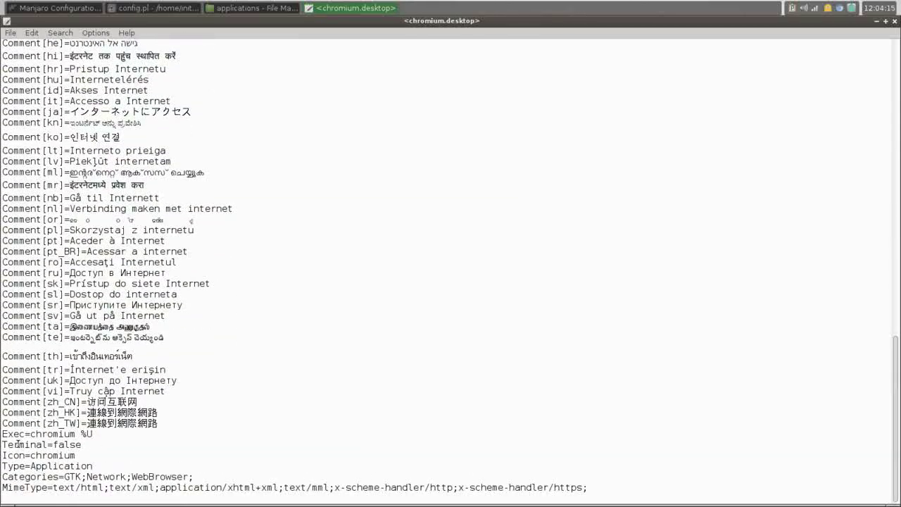
left_click_drag(2, 434, 93, 434)
mouse_move(3, 445)
left_mouse_down()
mouse_move(79, 445)
mouse_move(63, 456)
mouse_move(79, 455)
left_mouse_up()
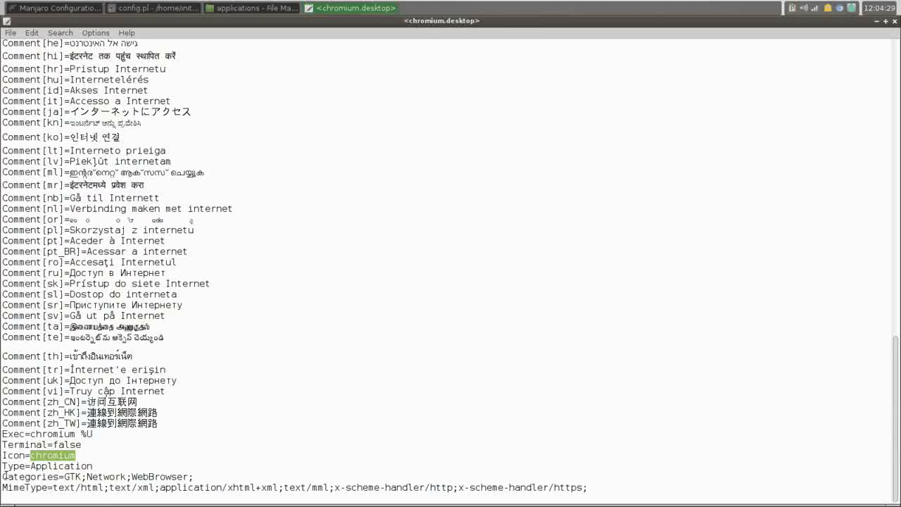
Step: Highlight the GTK, WebBrowser and Network categories and compare them with the desktop menu
left_click_drag(2, 476, 60, 476)
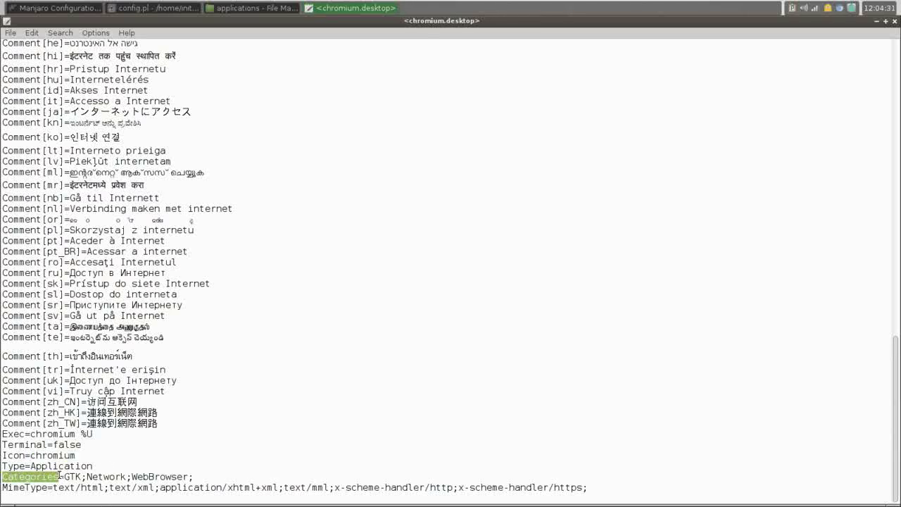
left_click(65, 477)
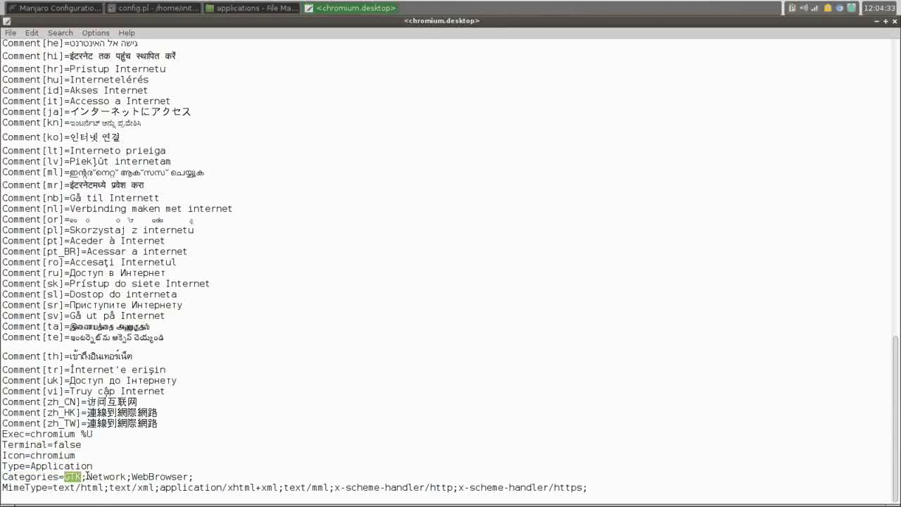
left_click_drag(87, 477, 186, 477)
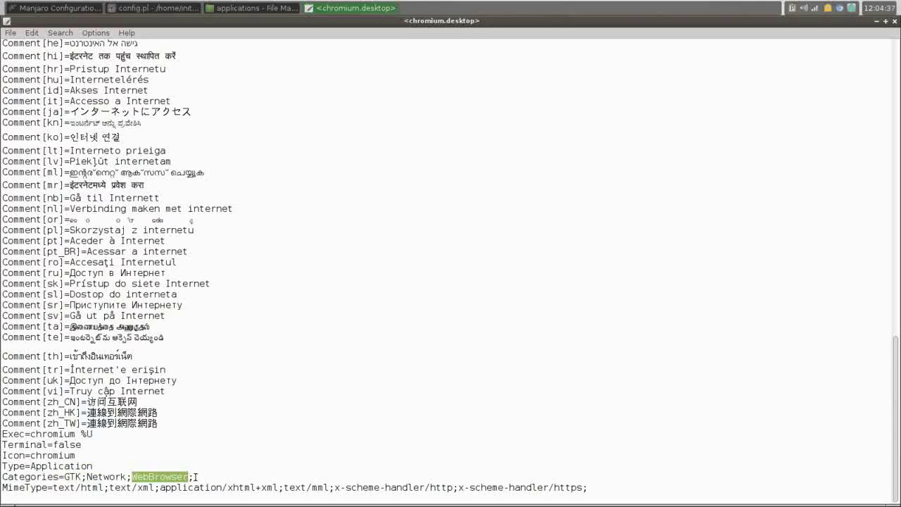
left_click(196, 477)
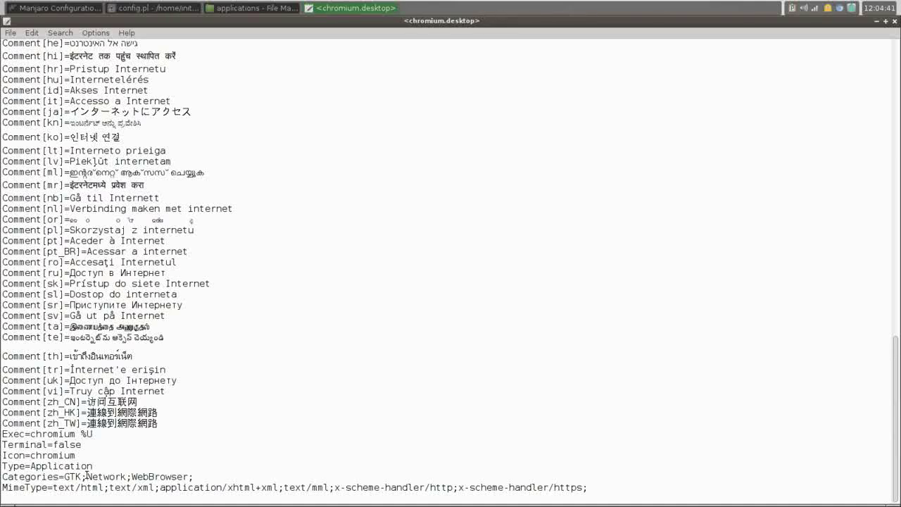
left_click_drag(86, 477, 125, 477)
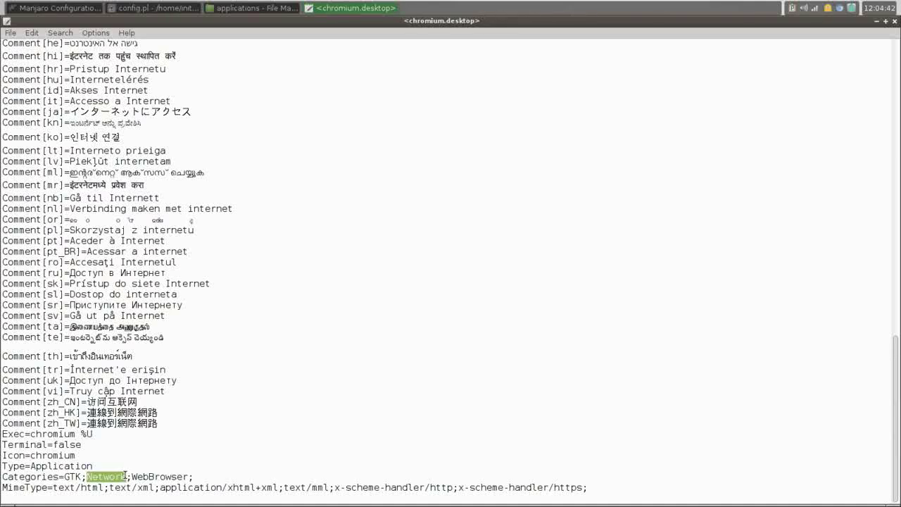
right_click(466, 6)
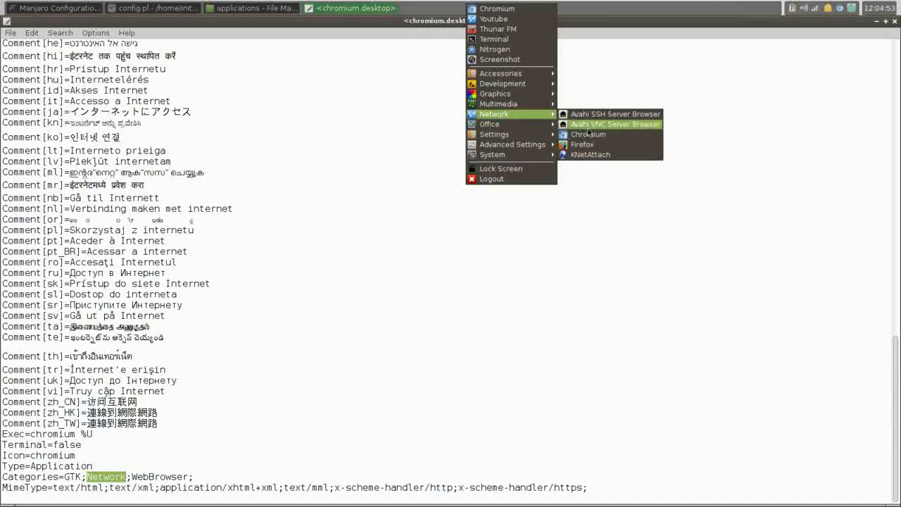
mouse_move(495, 134)
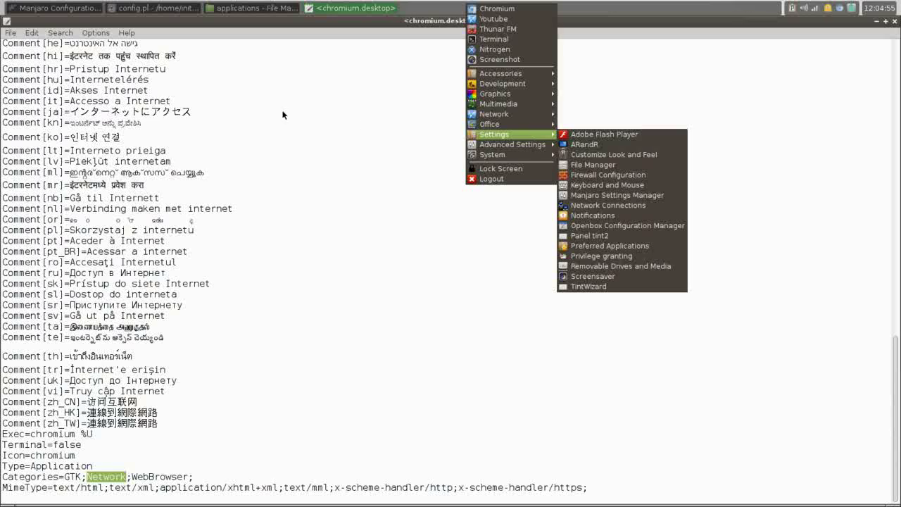
left_click(329, 118)
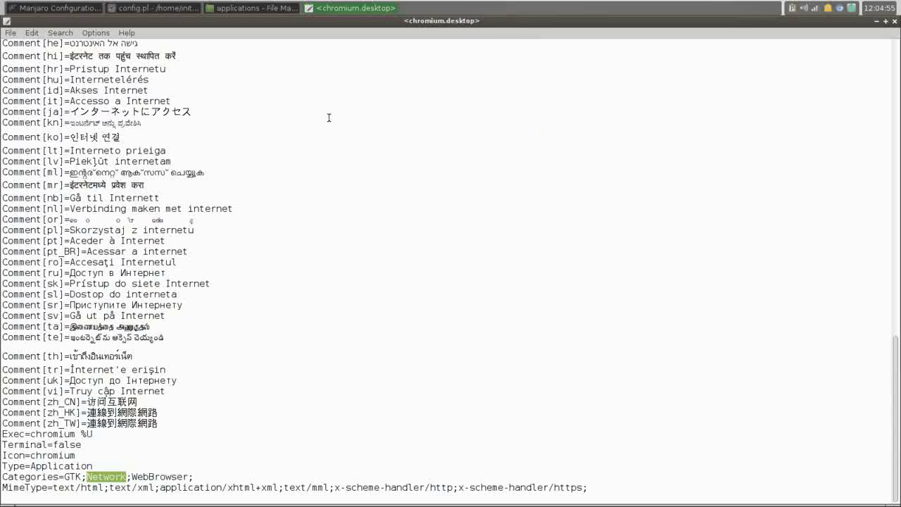
Step: Close the Chromium launcher file and copy schema.pl's utility/Accessories category line
left_click(896, 21)
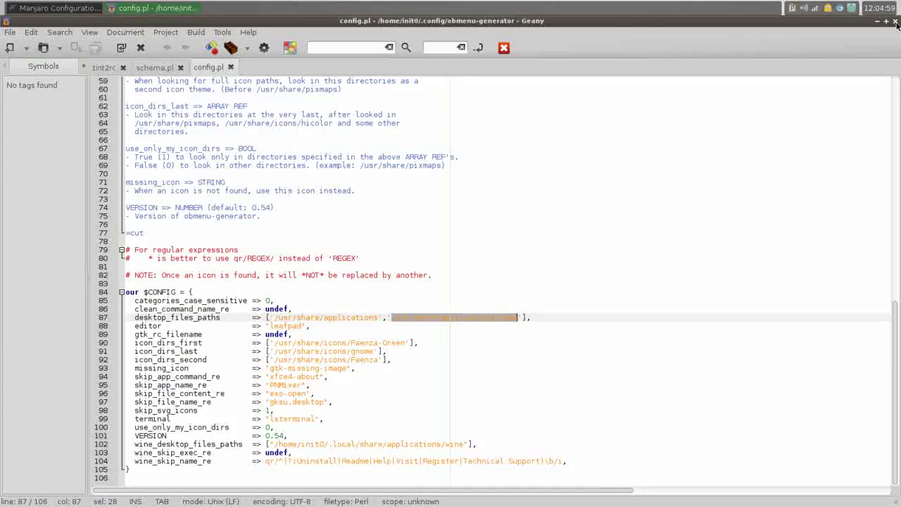
left_click(153, 68)
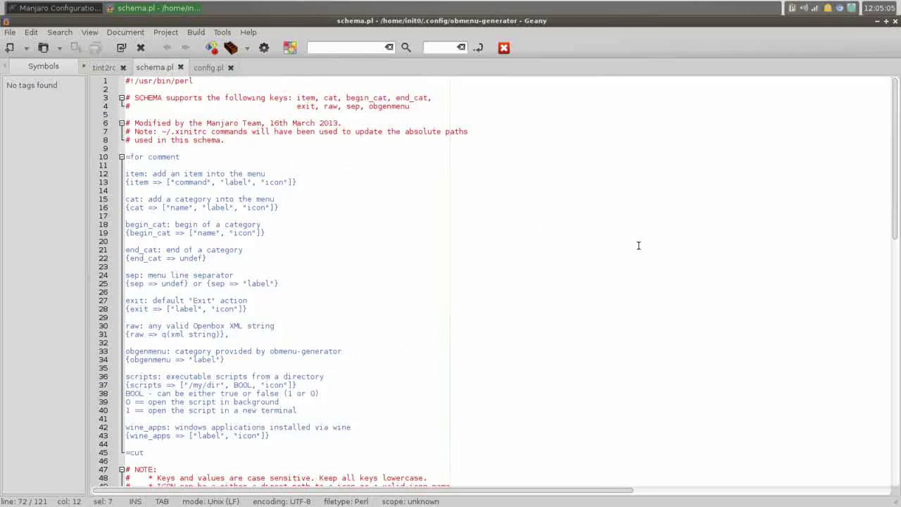
left_click_drag(895, 200, 889, 379)
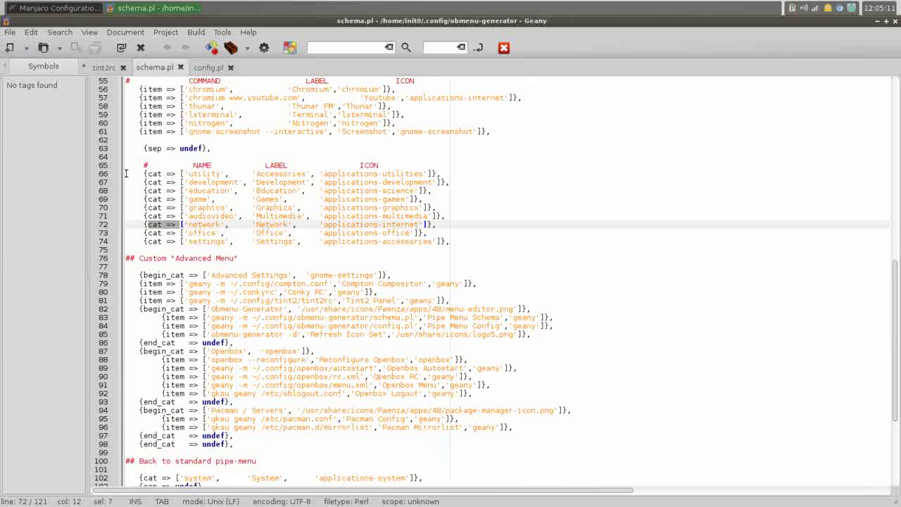
left_click_drag(126, 173, 433, 174)
right_click(433, 175)
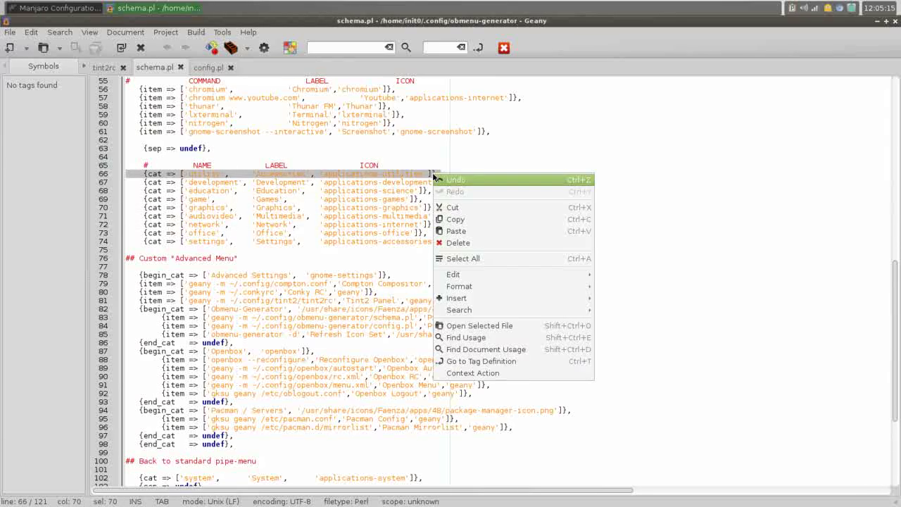
left_click(452, 219)
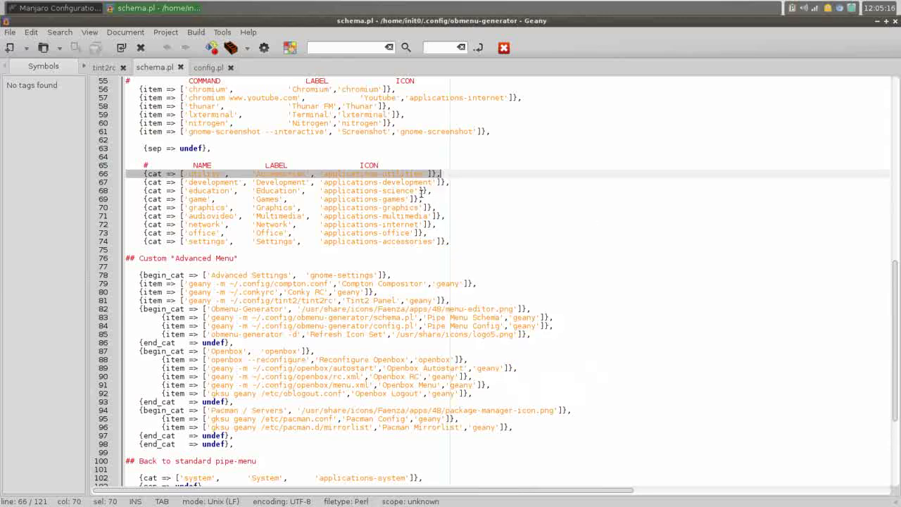
Step: Paste the copied utility line as line 66 below the header, with matching indent and no blank line
left_click(395, 166)
key("Return")
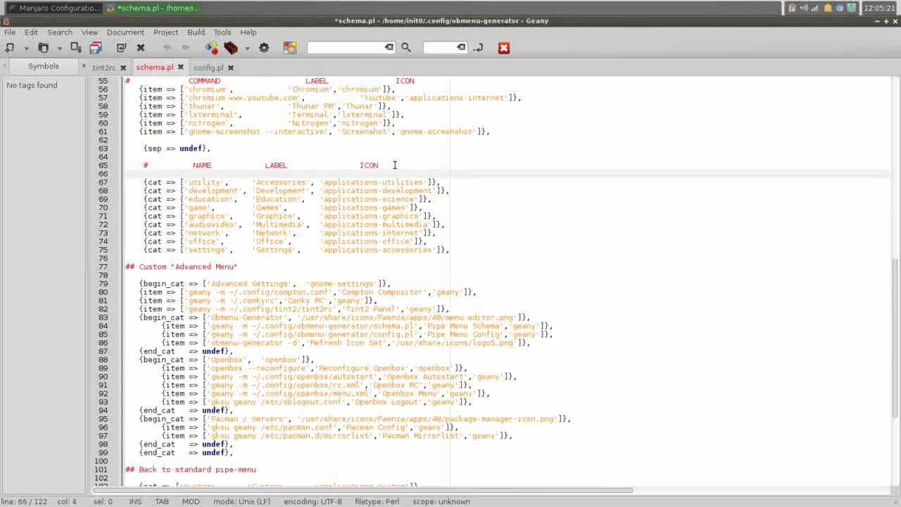
middle_click(395, 165)
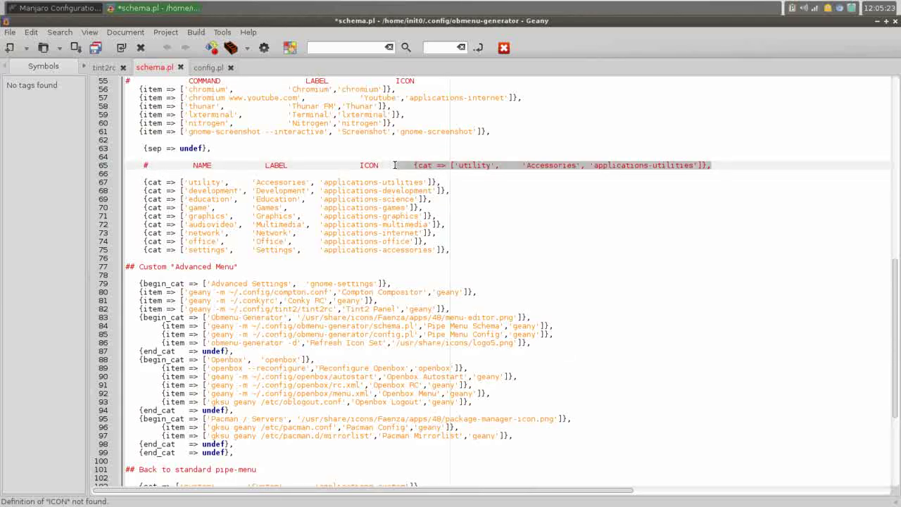
key("ctrl+z")
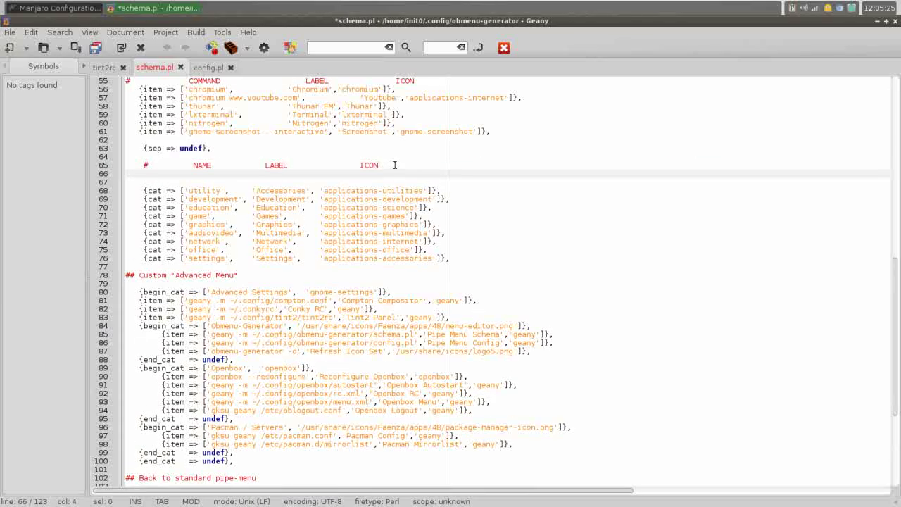
key("ctrl+v")
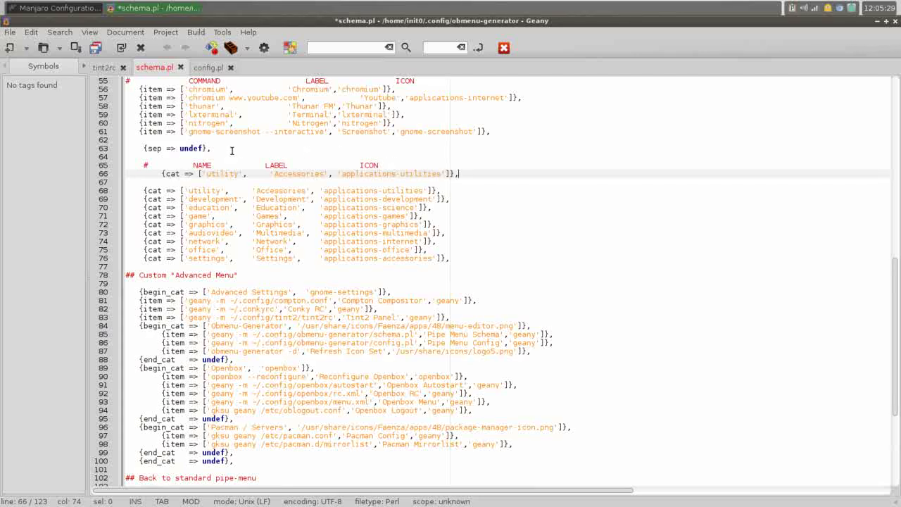
left_click(160, 174)
key("BackSpace")
key("BackSpace")
key("BackSpace")
key("BackSpace")
left_click(443, 173)
key("Delete")
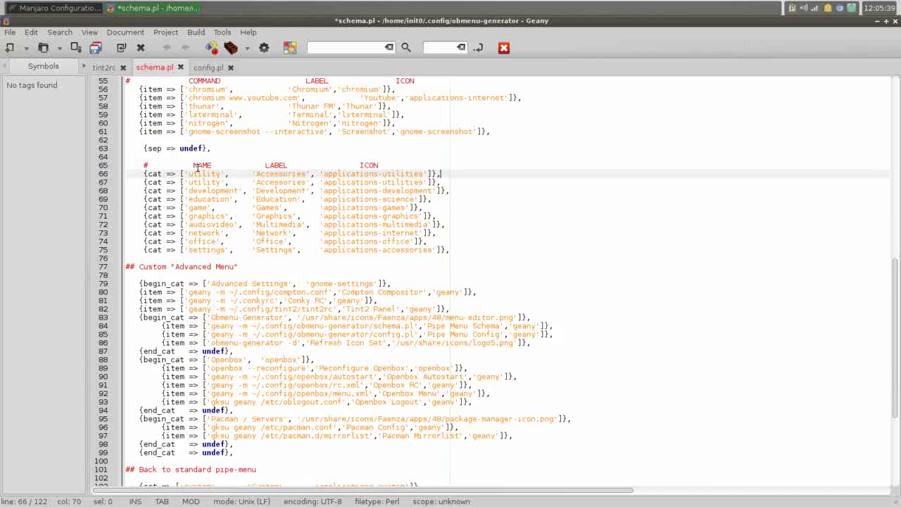
Step: On line 66, replace 'utility' with 'webbrowser', 'Accessories' with 'Browsers', and 'utilities' with 'internet'
left_click_drag(188, 174, 220, 174)
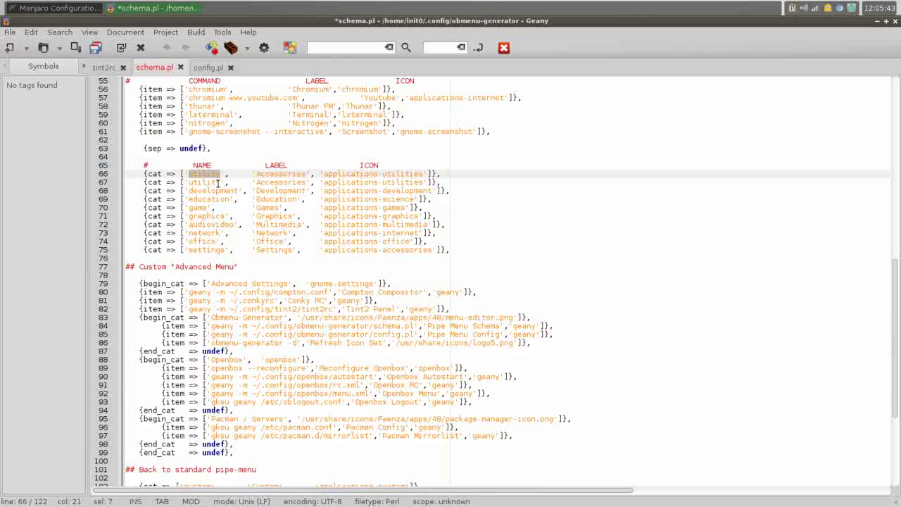
type("web")
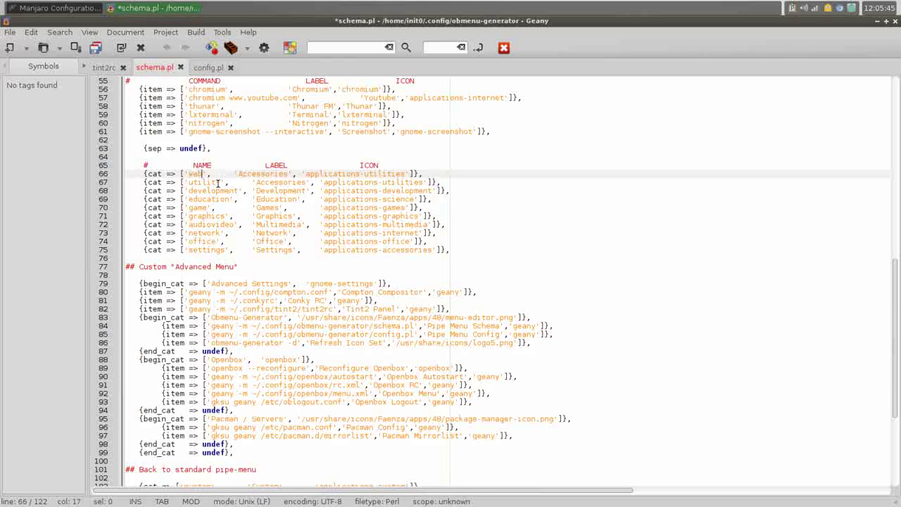
type("browser")
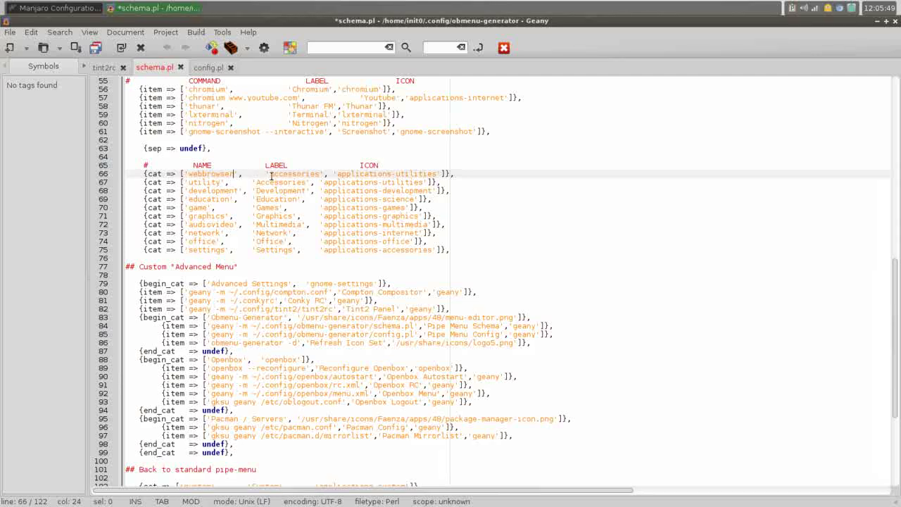
left_click_drag(268, 174, 320, 174)
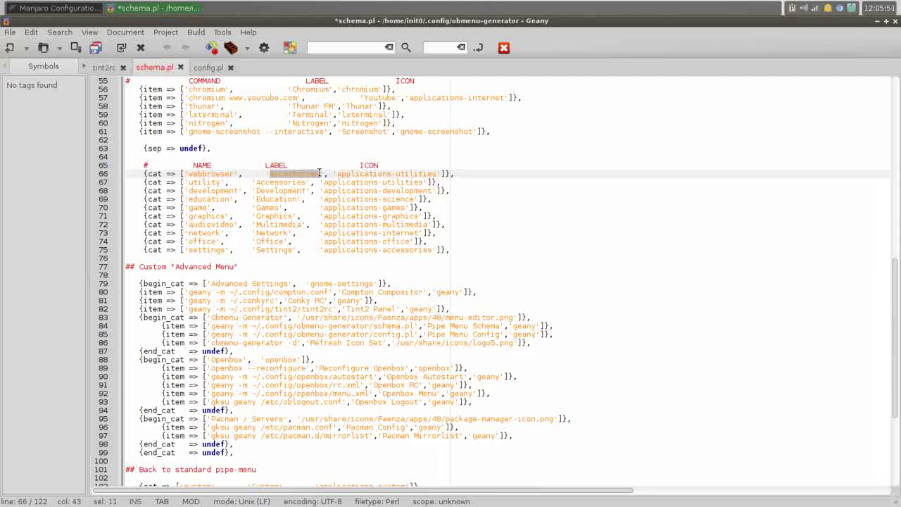
type("Browsers")
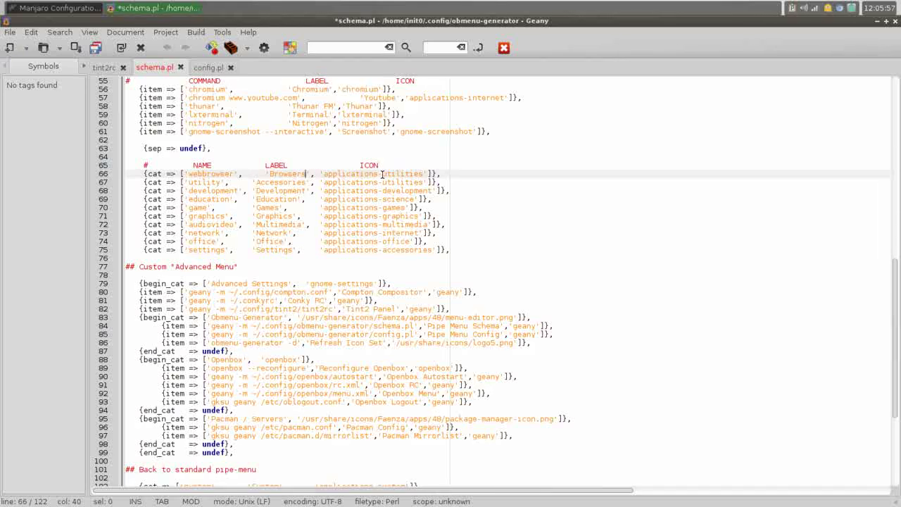
left_click_drag(384, 174, 421, 173)
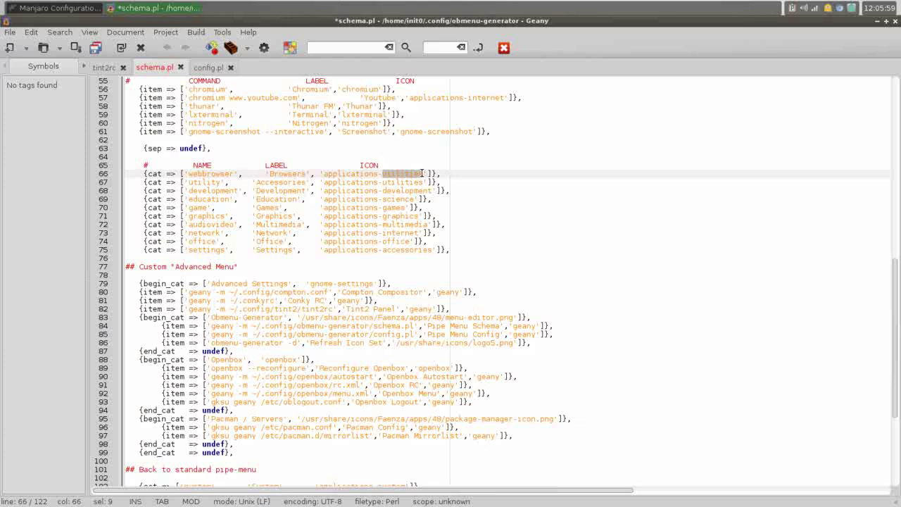
type("internet")
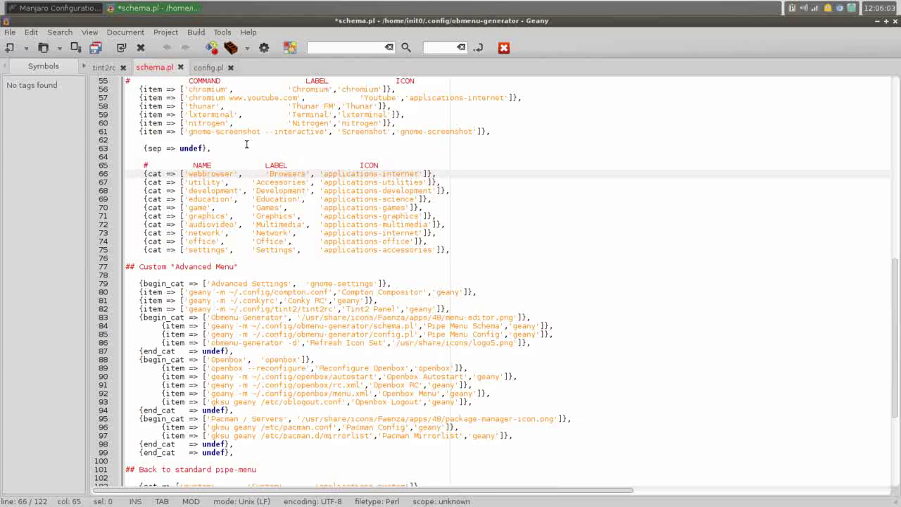
Step: Save schema.pl and confirm the desktop menu's Browsers category lists Chromium and Firefox
left_click(96, 47)
right_click(280, 7)
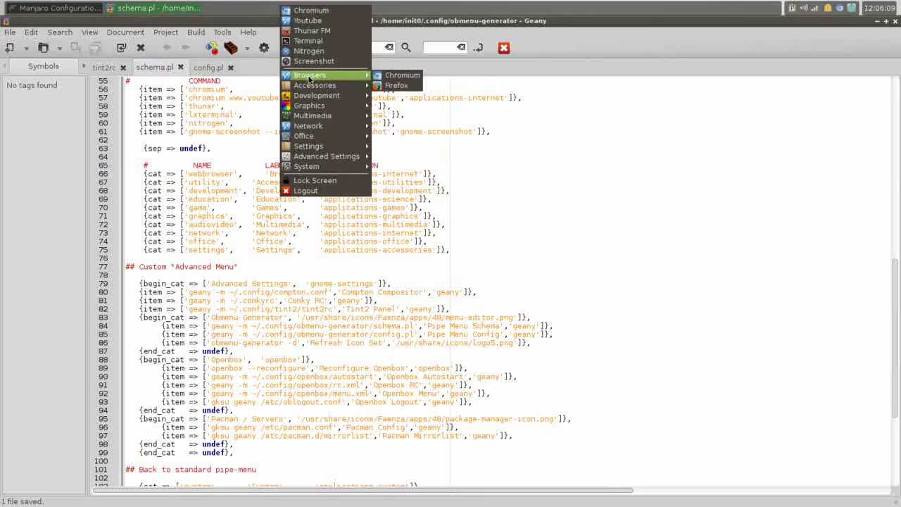
mouse_move(323, 75)
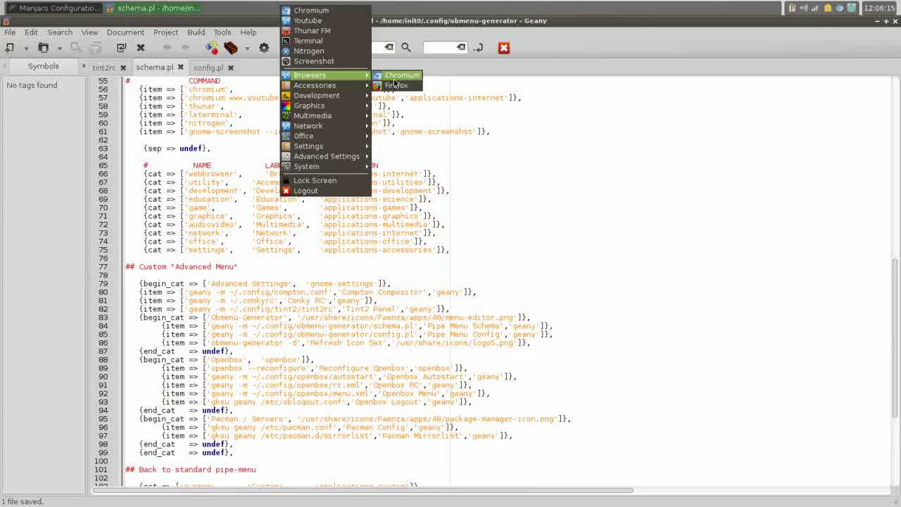
left_click(607, 159)
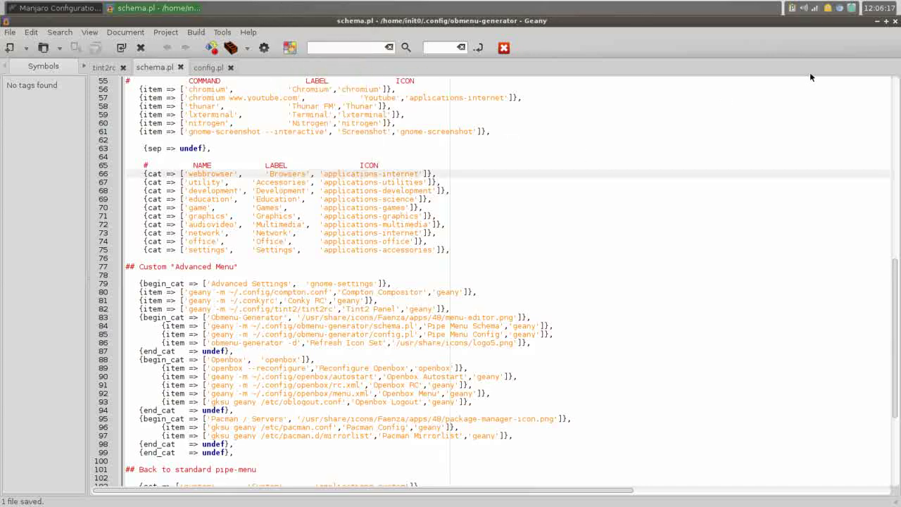
Step: Close Geany and open tint2rc through the desktop menu's Advanced Settings > Tint2 Panel entry
left_click(895, 21)
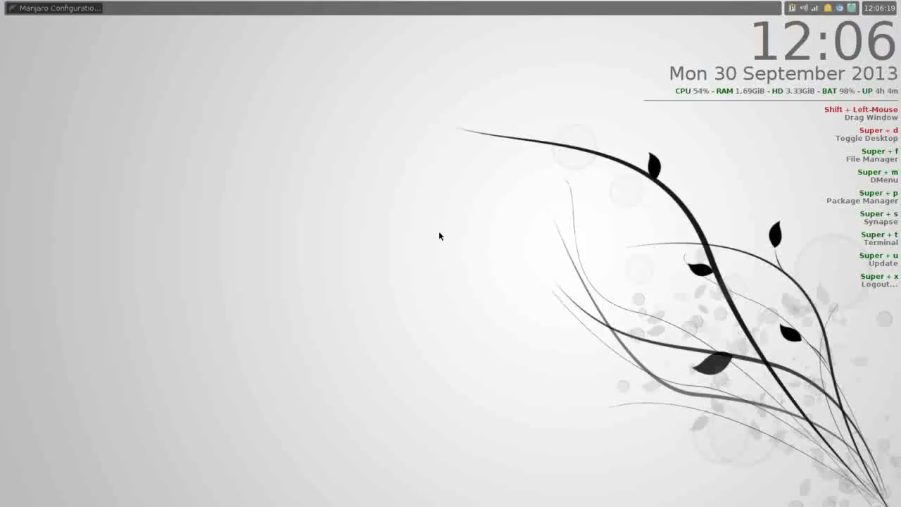
right_click(272, 53)
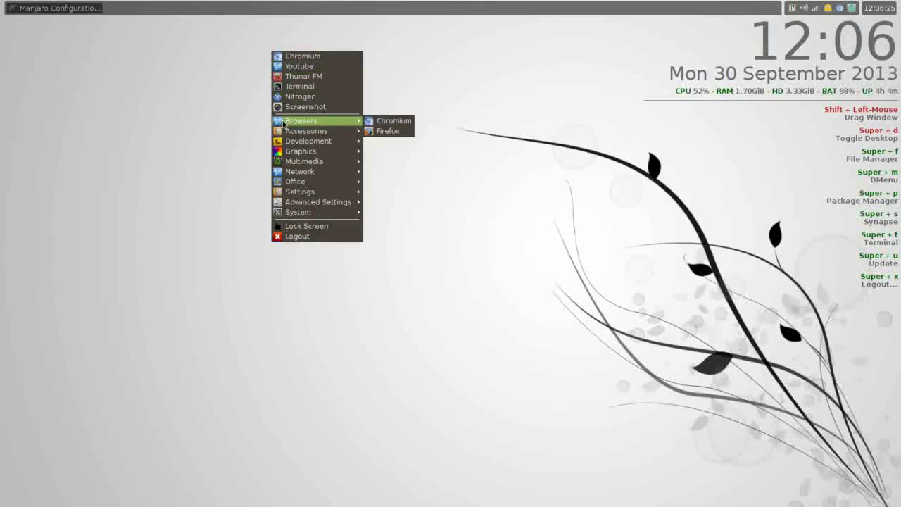
mouse_move(300, 171)
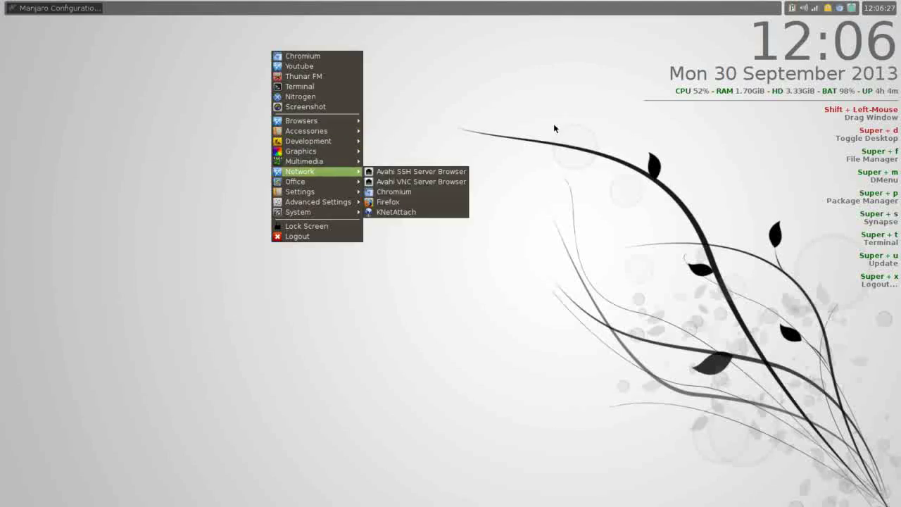
key("Escape")
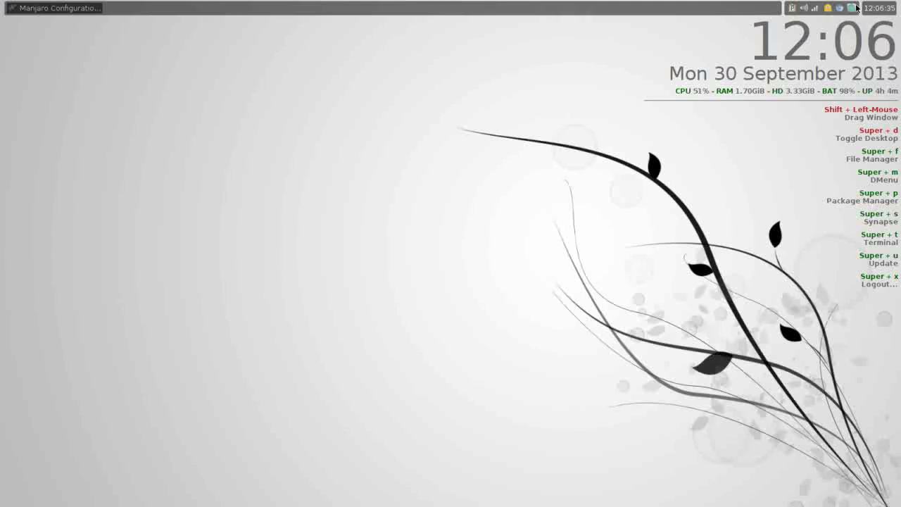
right_click(737, 11)
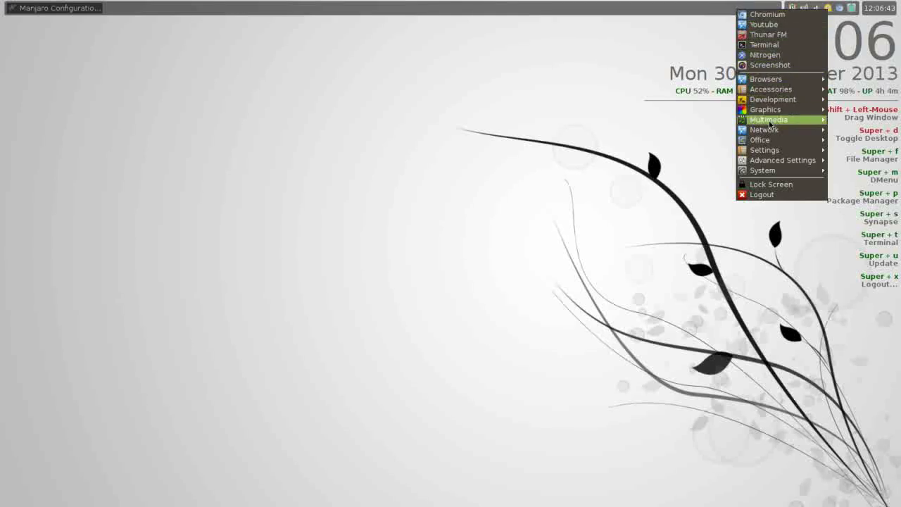
mouse_move(781, 161)
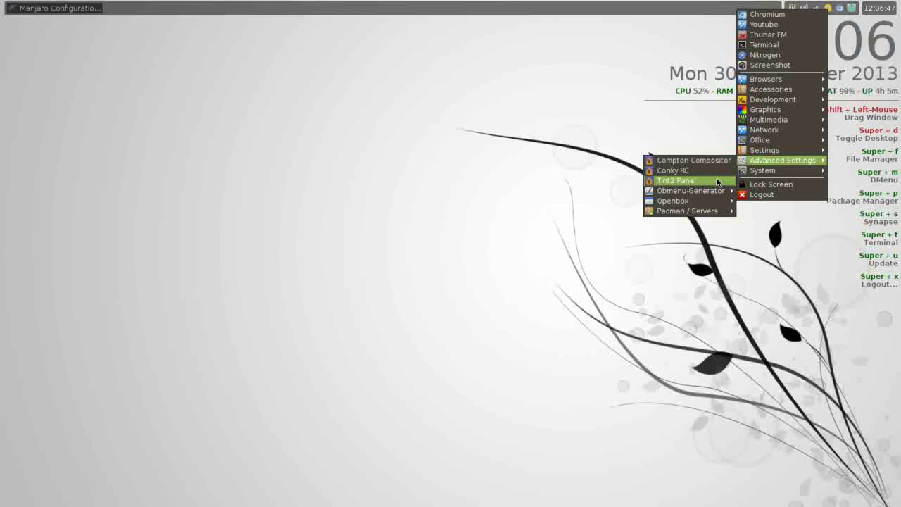
left_click(717, 182)
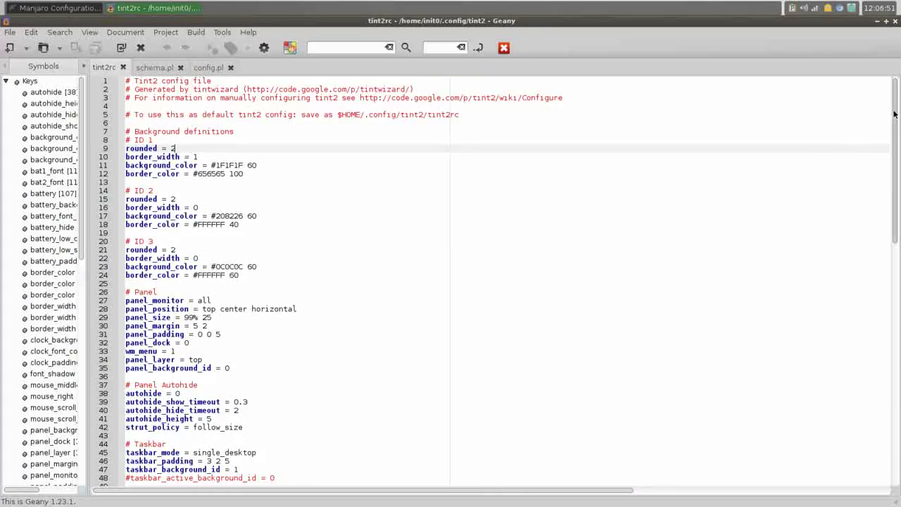
left_click_drag(896, 111, 899, 203)
left_click(133, 165)
left_click_drag(133, 164, 199, 164)
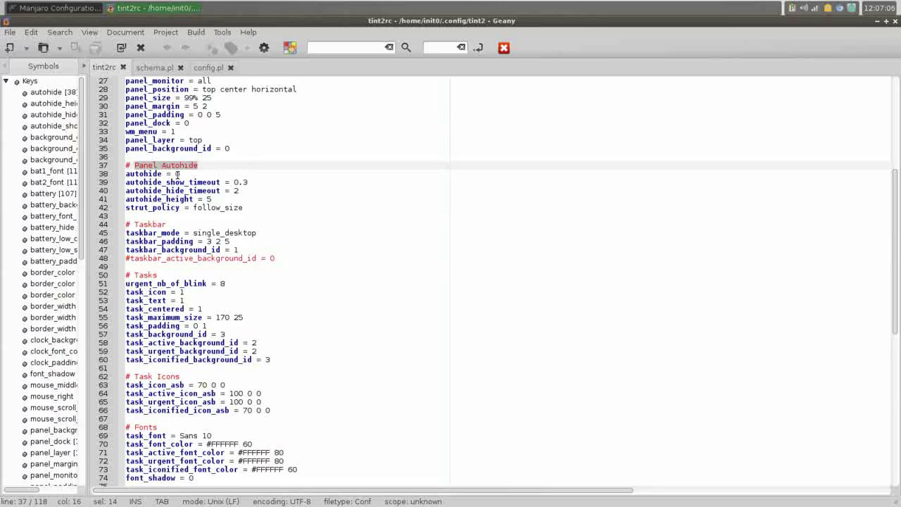
double_click(178, 173)
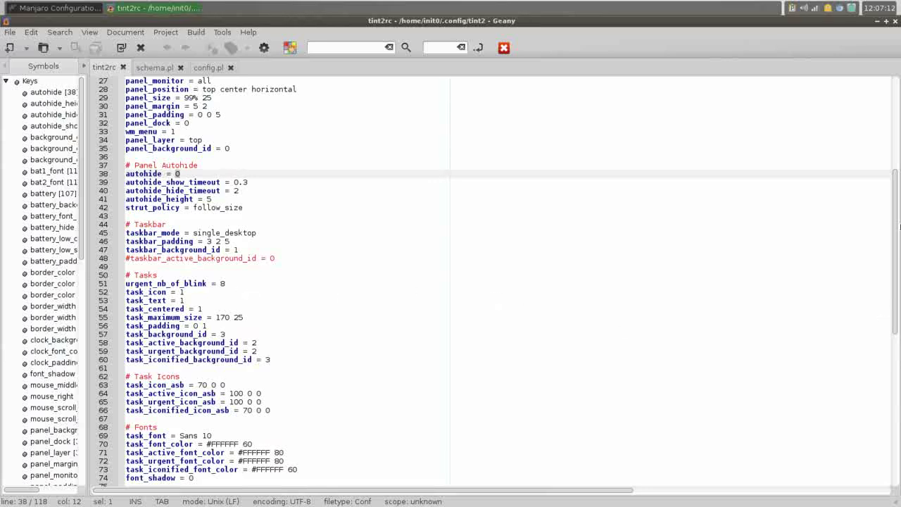
Step: Change battery from 0 to 1 in tint2rc's Battery section, save, and close Geany
left_click_drag(894, 191, 896, 284)
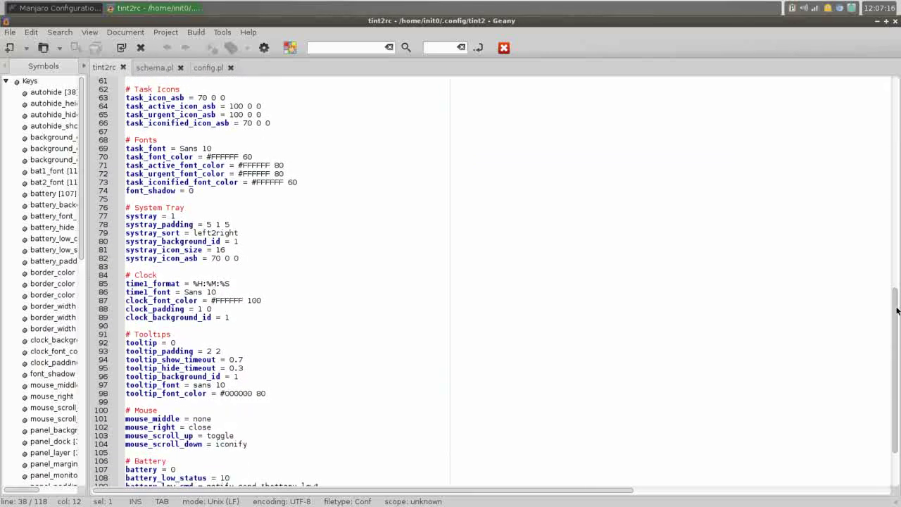
left_click_drag(896, 284, 897, 380)
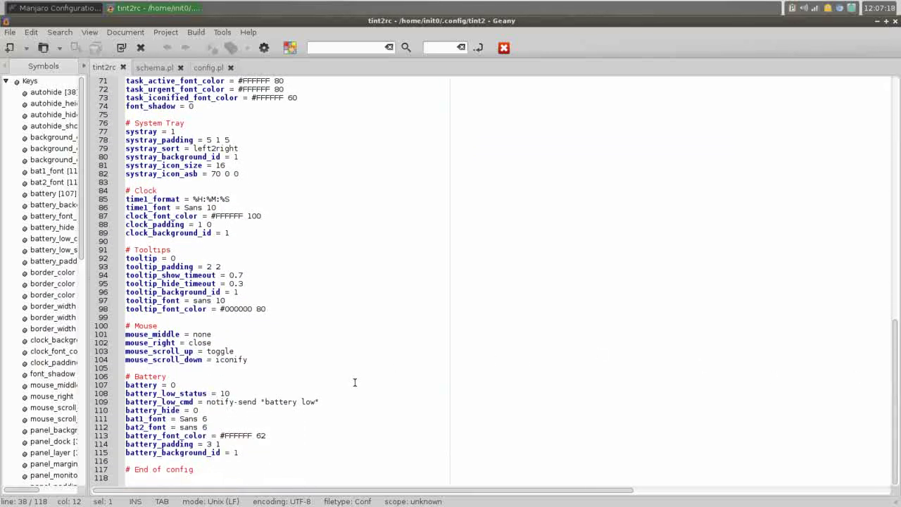
left_click(172, 384)
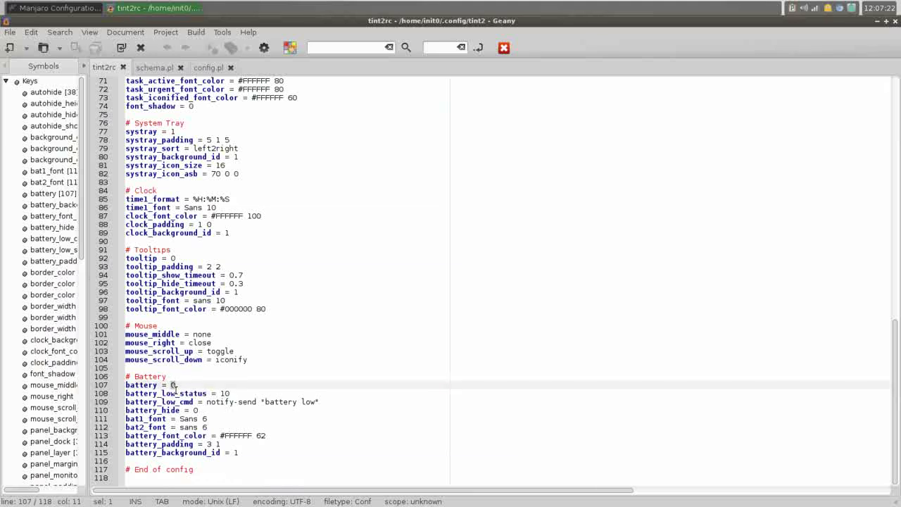
type("1")
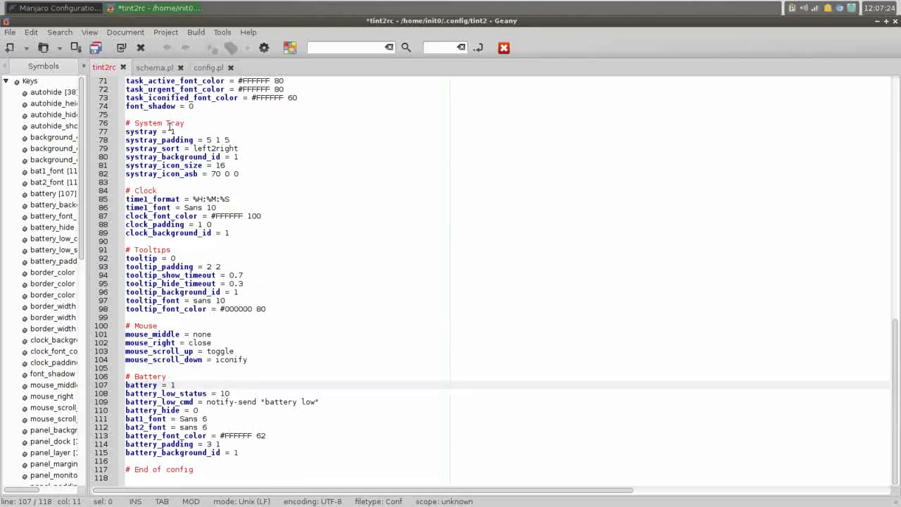
left_click(97, 48)
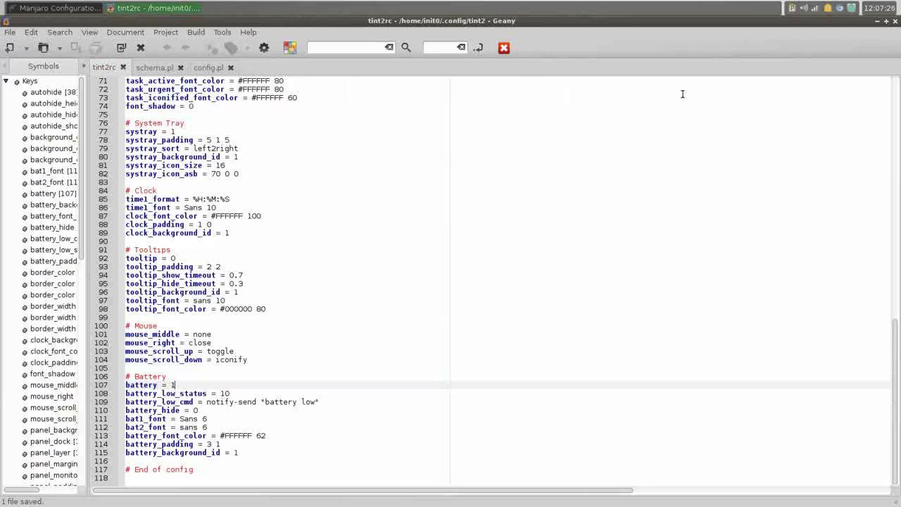
left_click(895, 22)
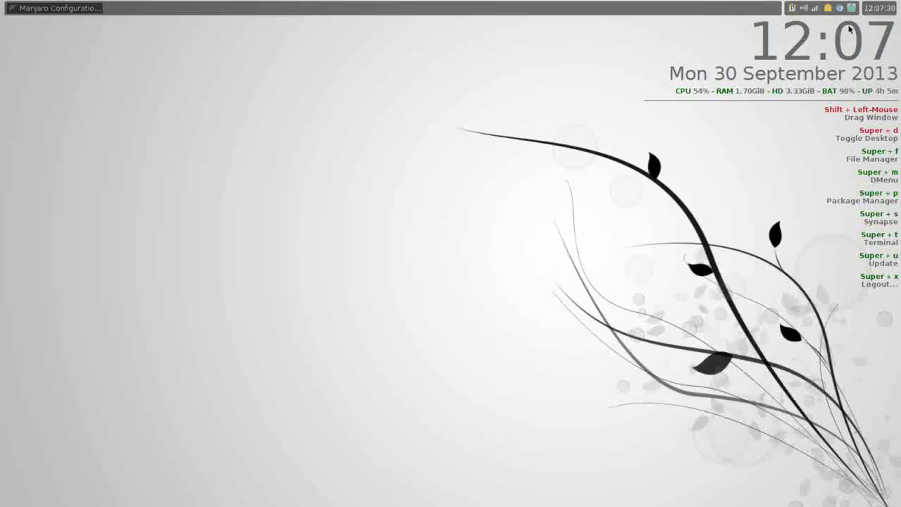